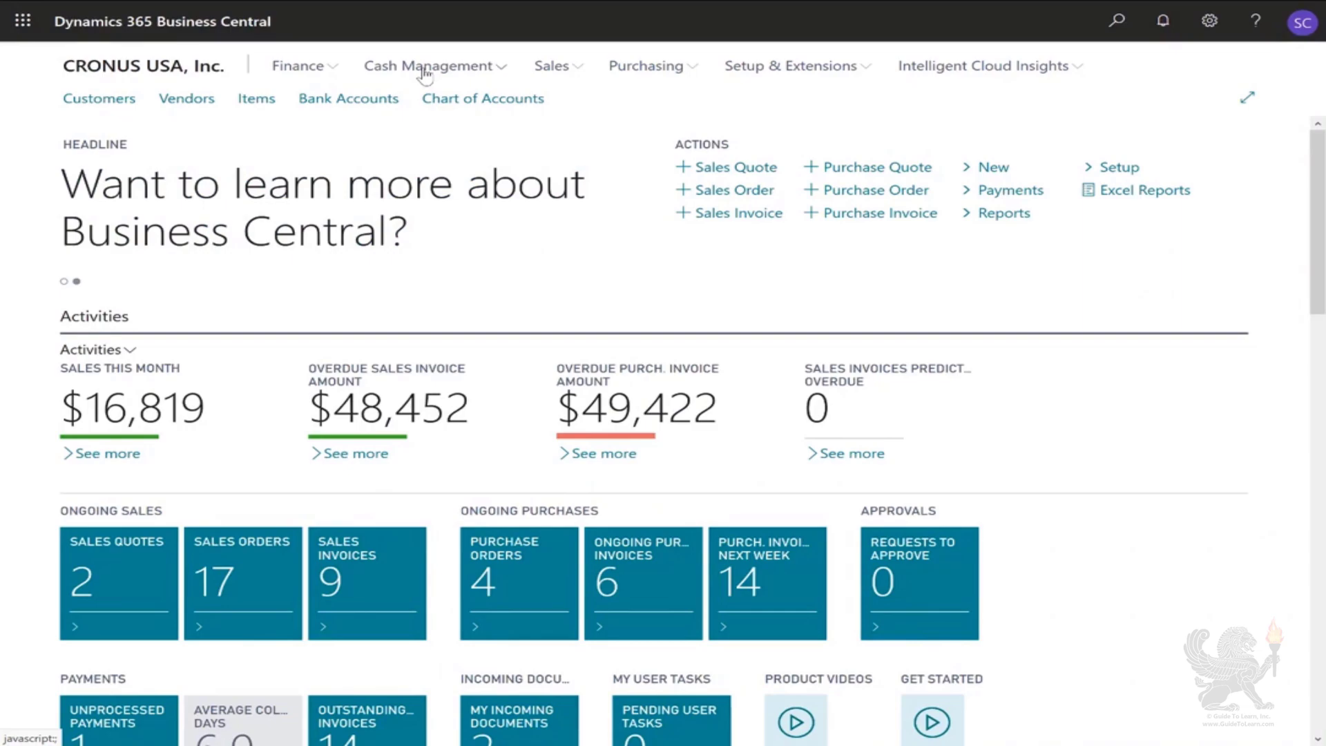
Open the CHECKING cash receipt journal and set the first line's document type to Payment
left_click(425, 69)
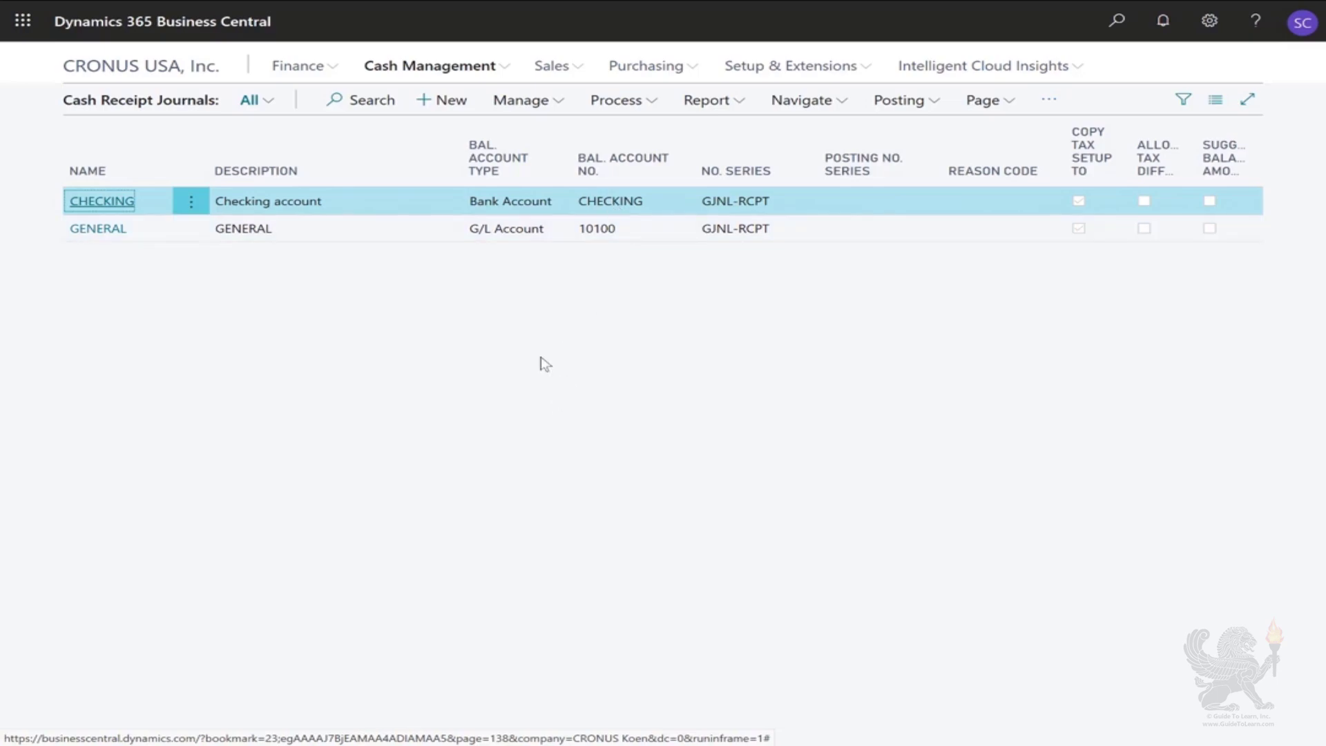
left_click(108, 200)
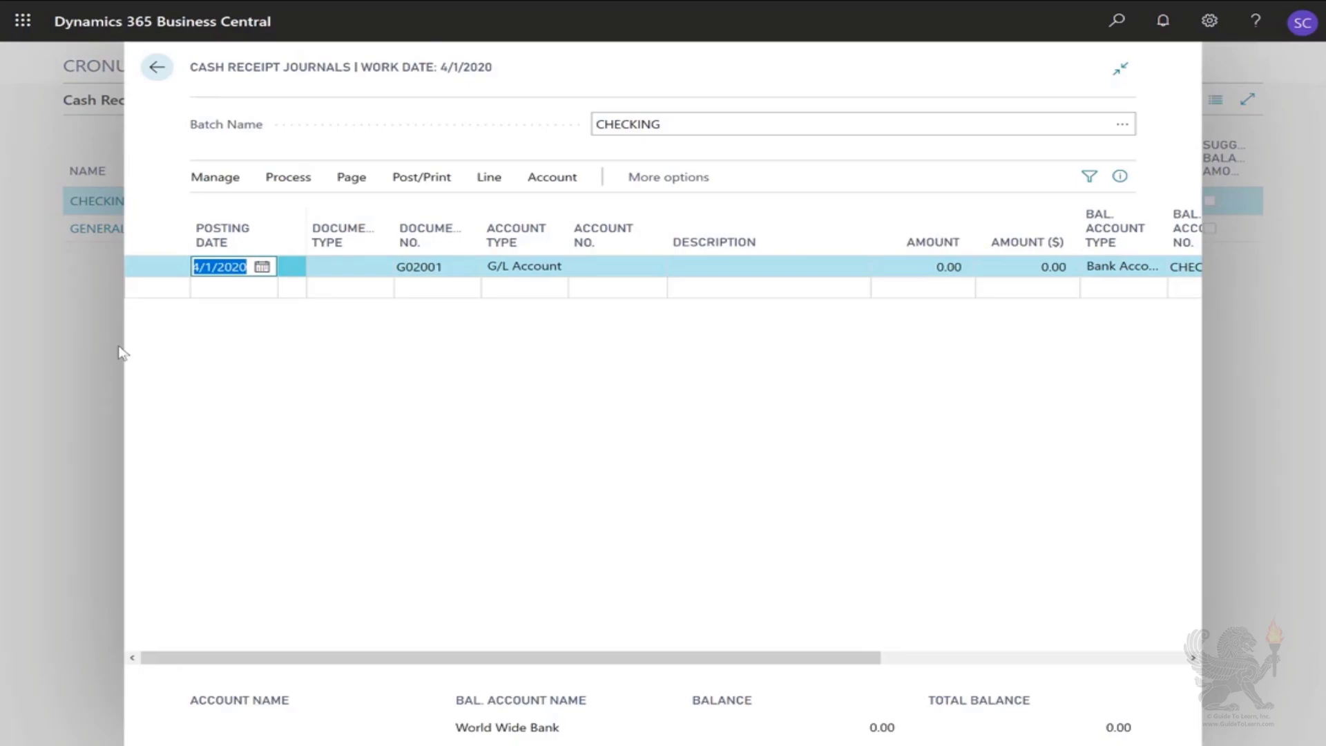
key("Tab")
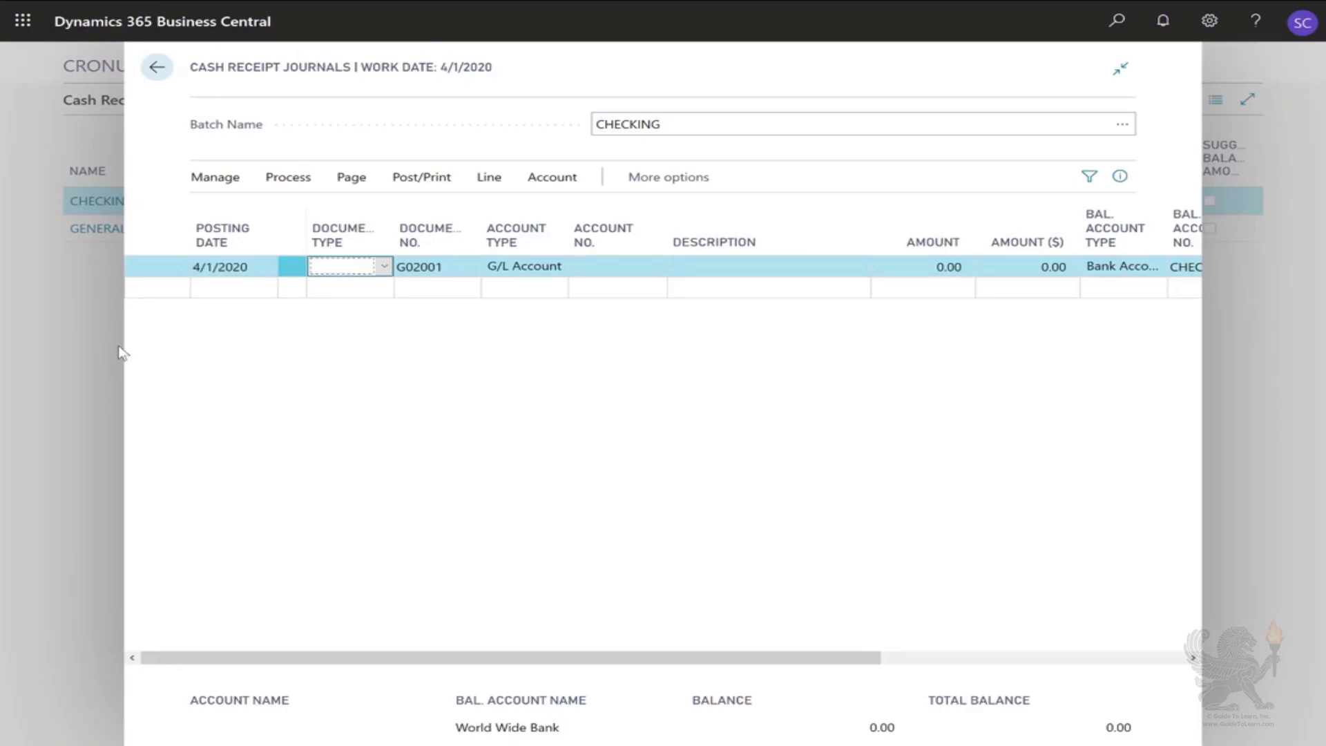
left_click(383, 287)
left_click(381, 267)
left_click(383, 268)
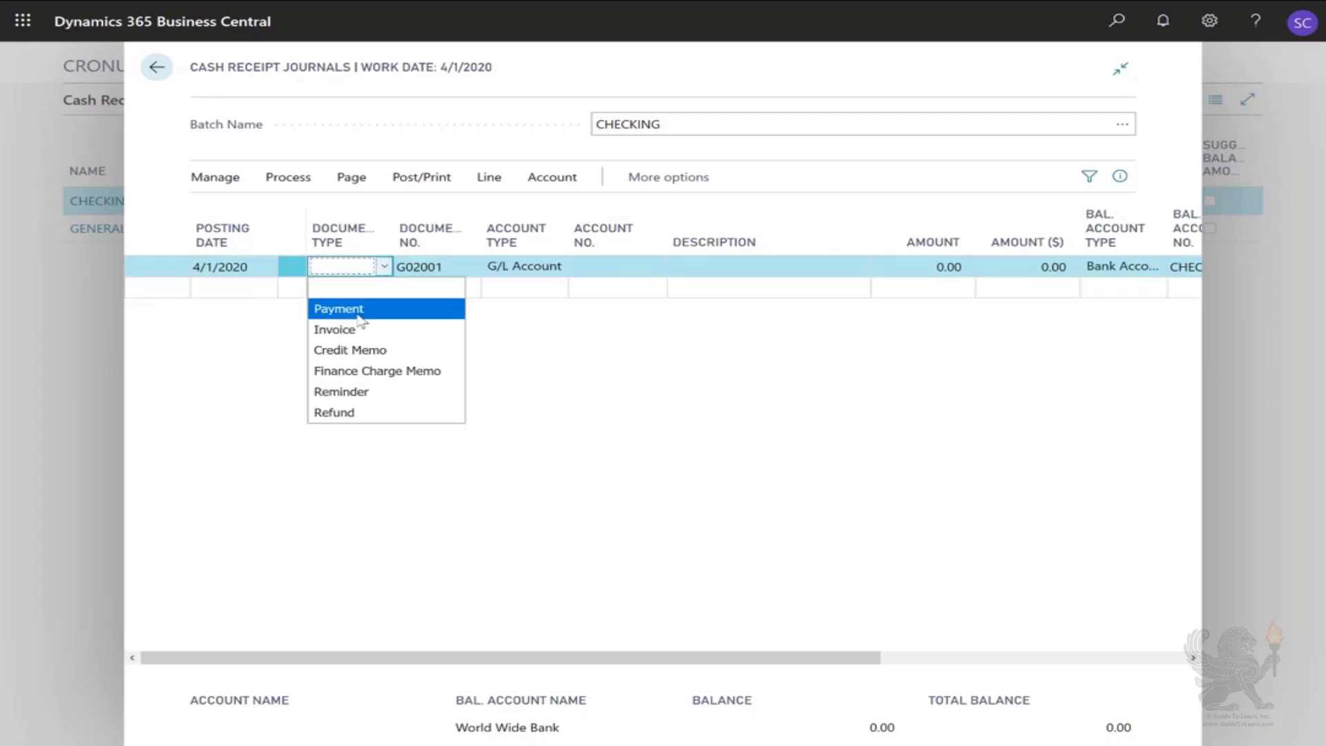
left_click(355, 310)
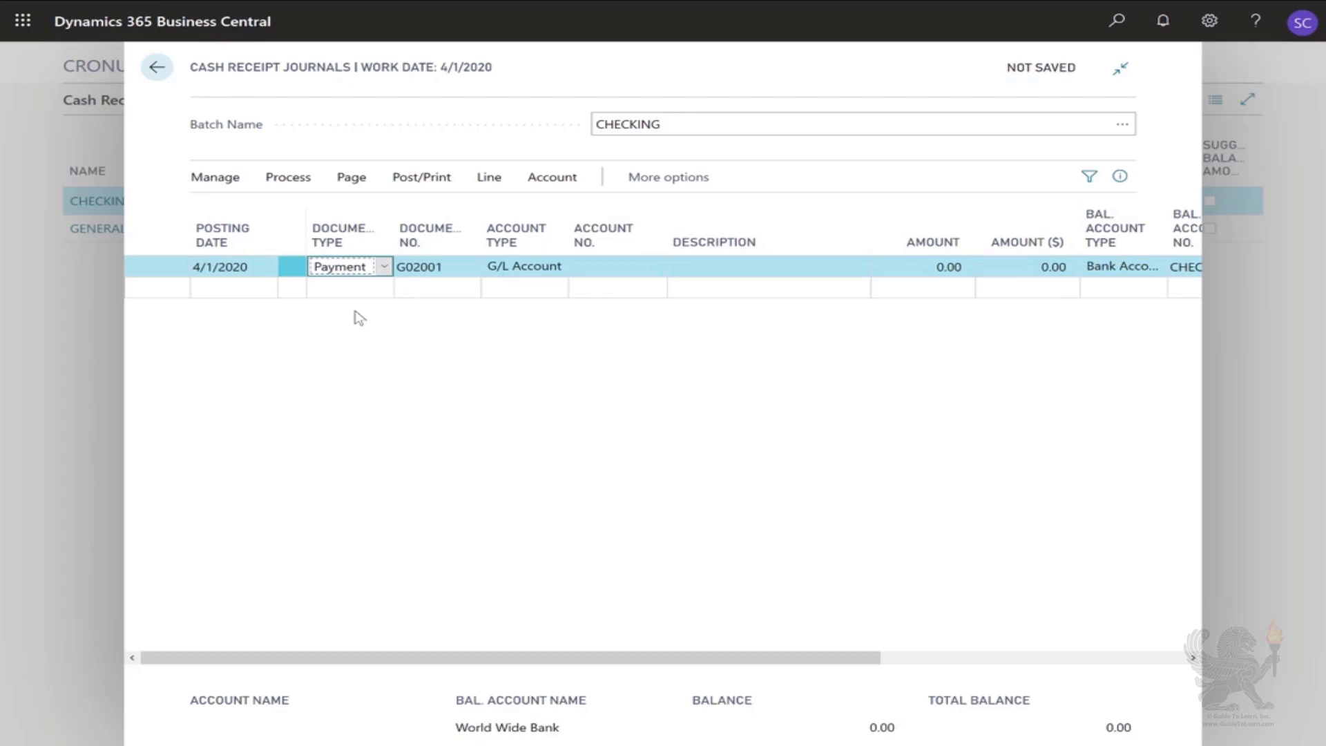
Set the first journal line's account type to Customer and enter the account number of customer Trey Research
key("Tab")
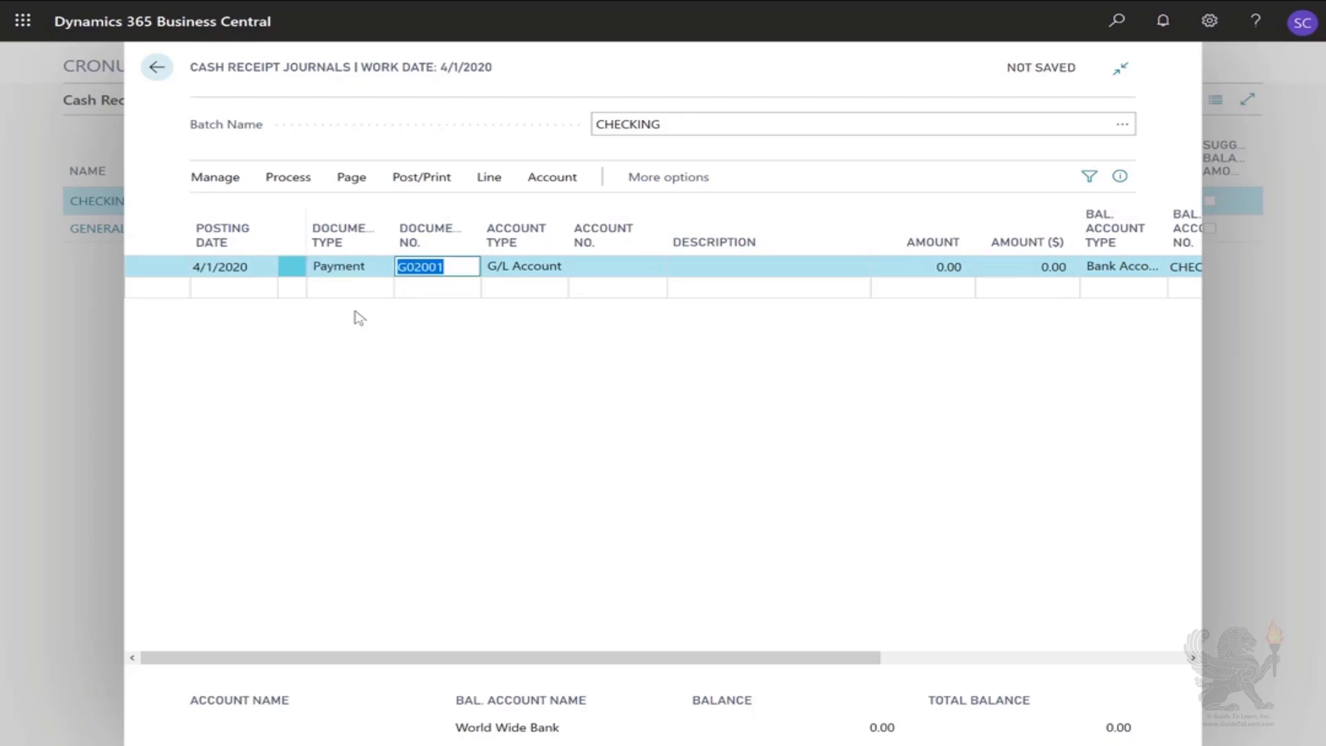
key("Tab")
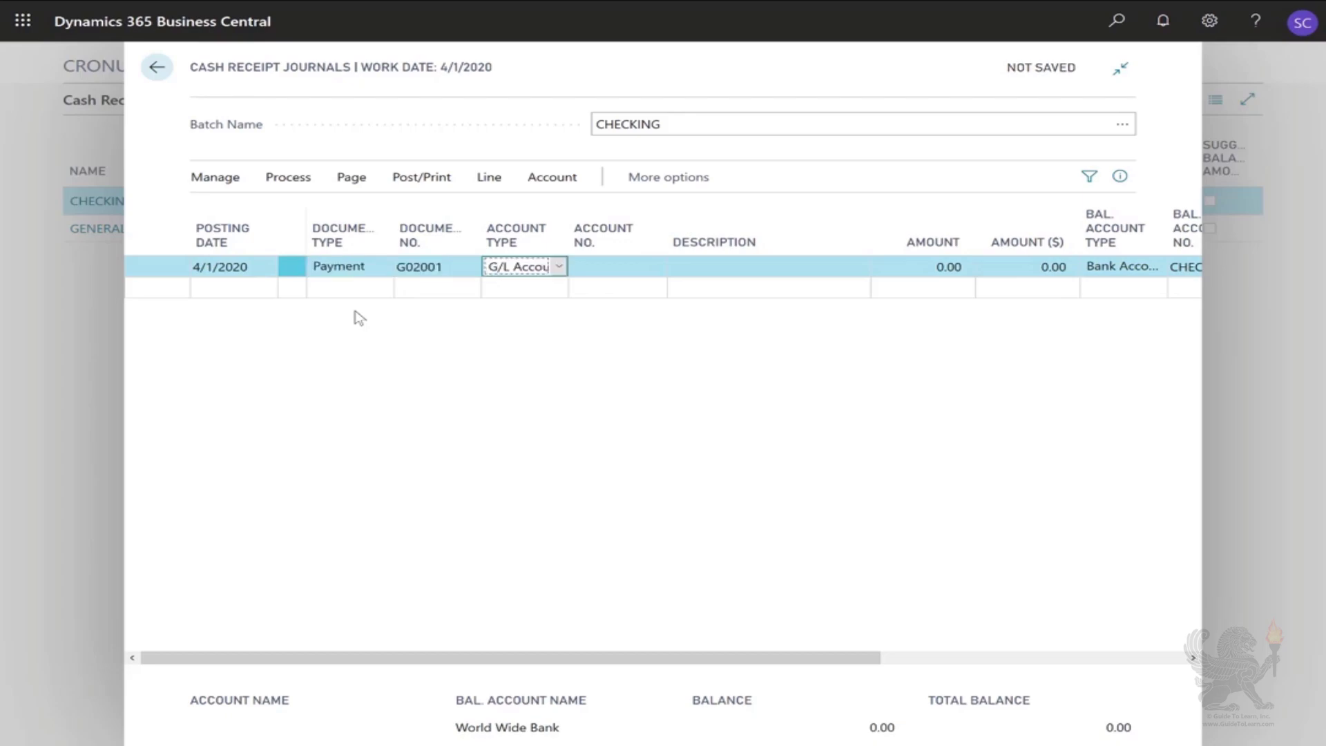
left_click(560, 268)
left_click(536, 307)
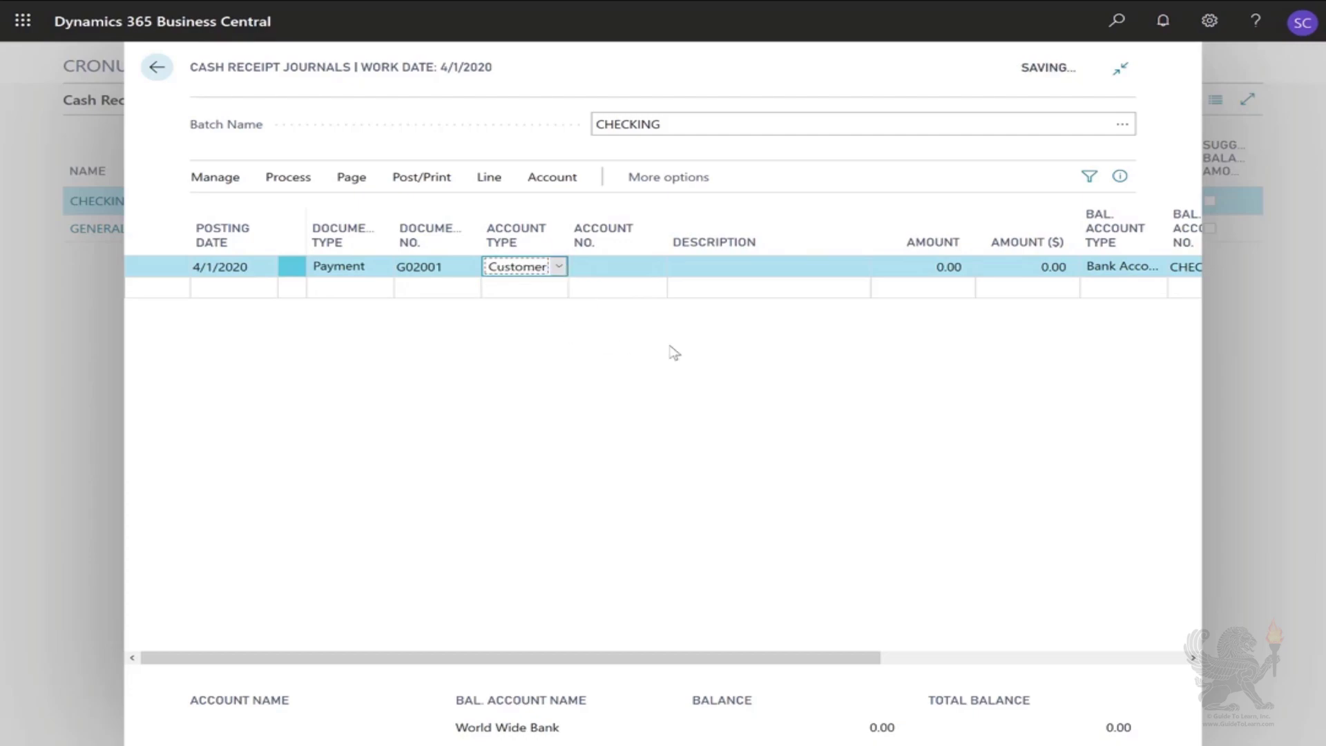
key("Tab")
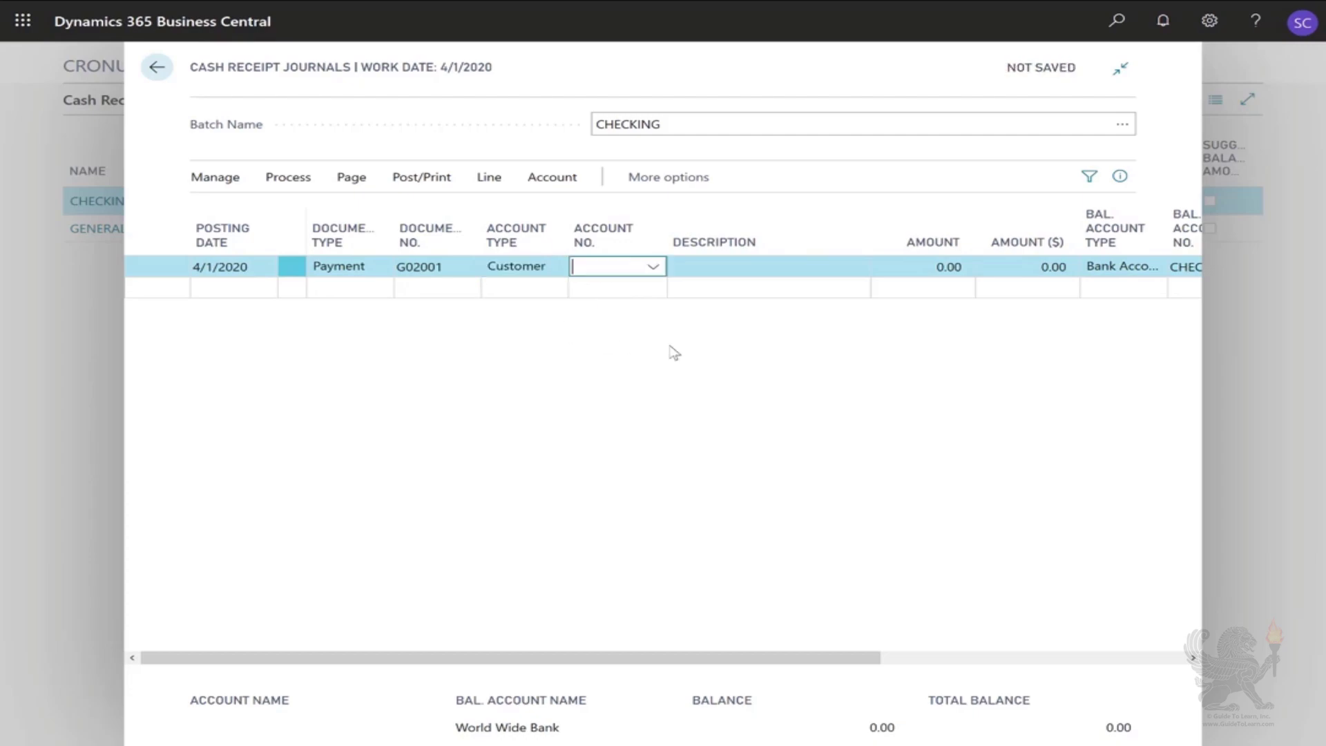
type("200")
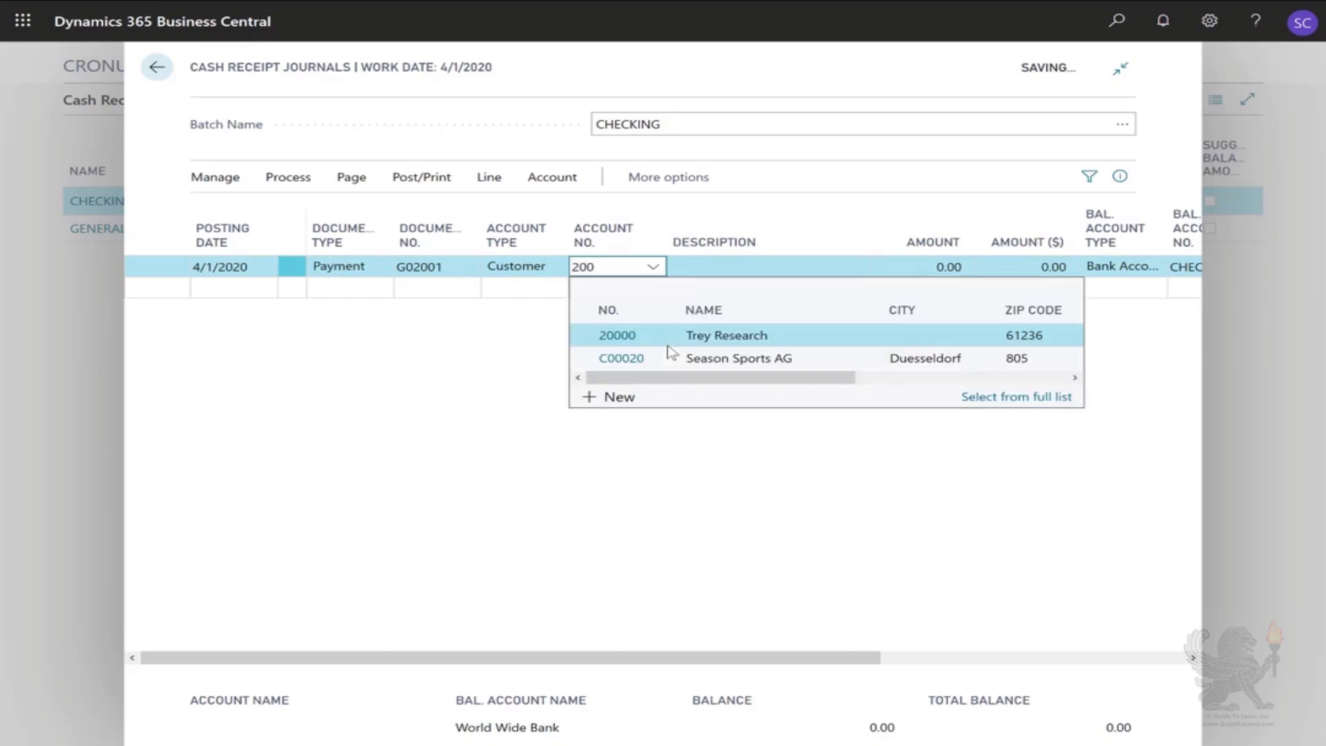
type("00")
key("Tab")
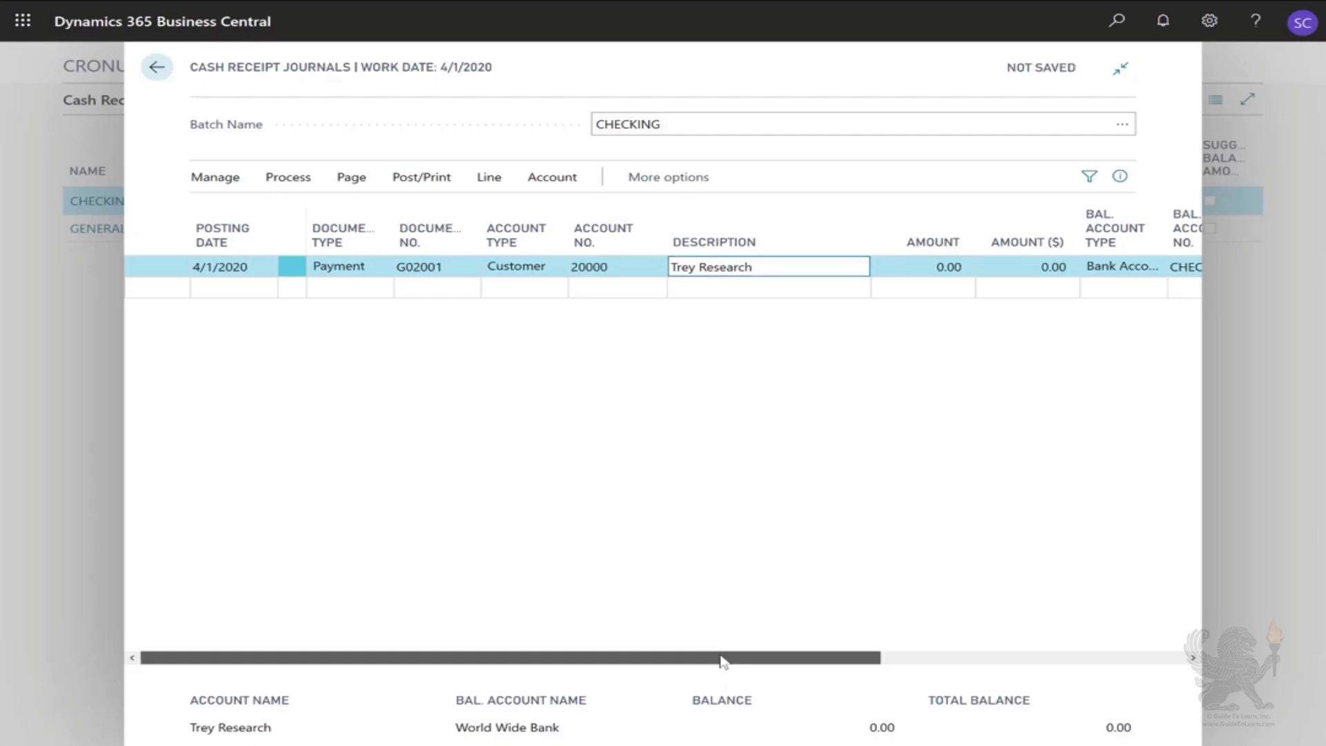
Apply the Trey Research payment to invoice PS-INV103219 through the line's Applies-to Doc. No. lookup
left_click_drag(720, 661, 1067, 661)
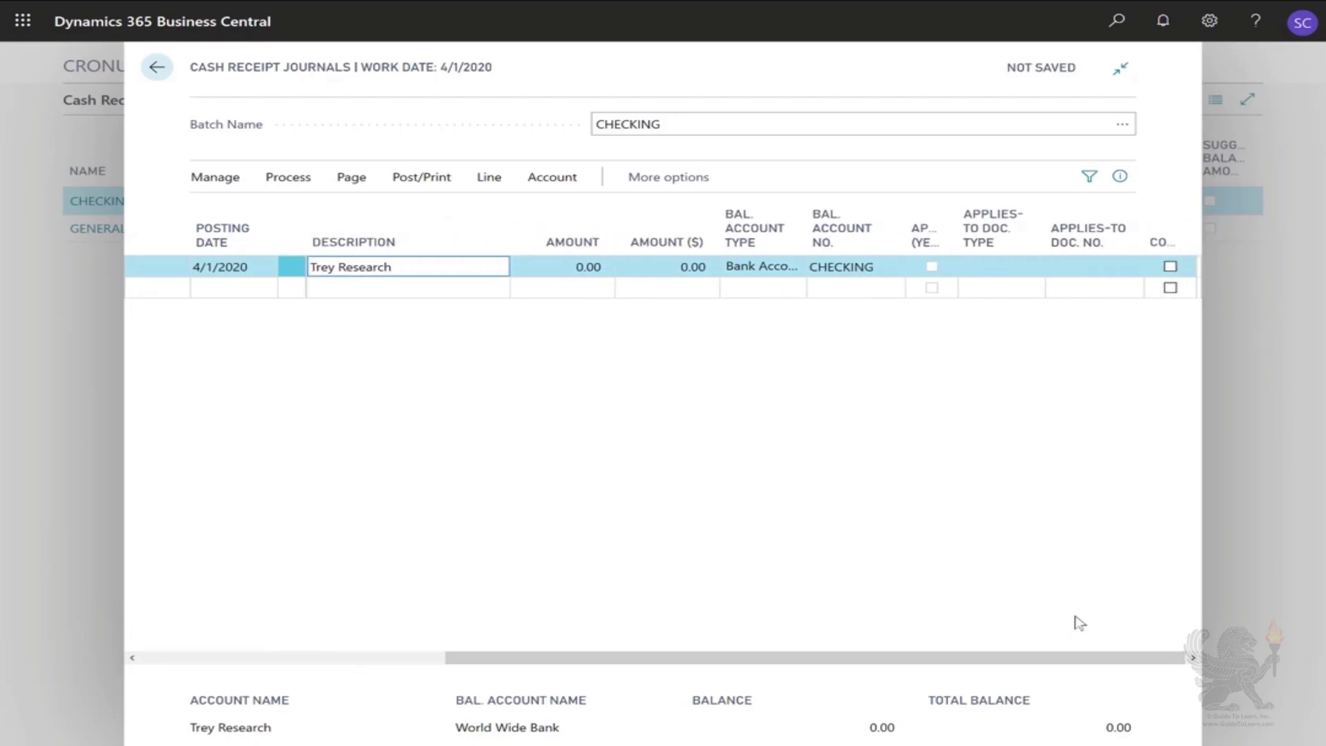
left_click(1103, 270)
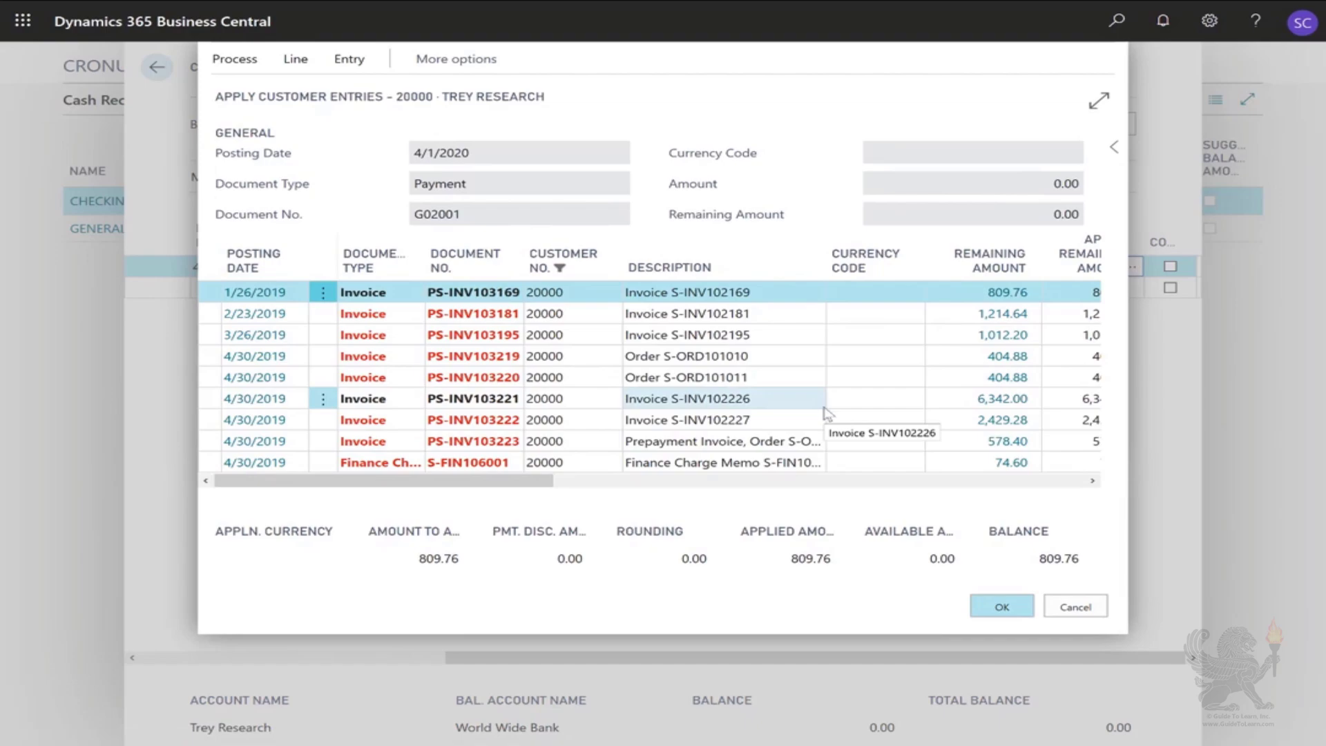
left_click(743, 356)
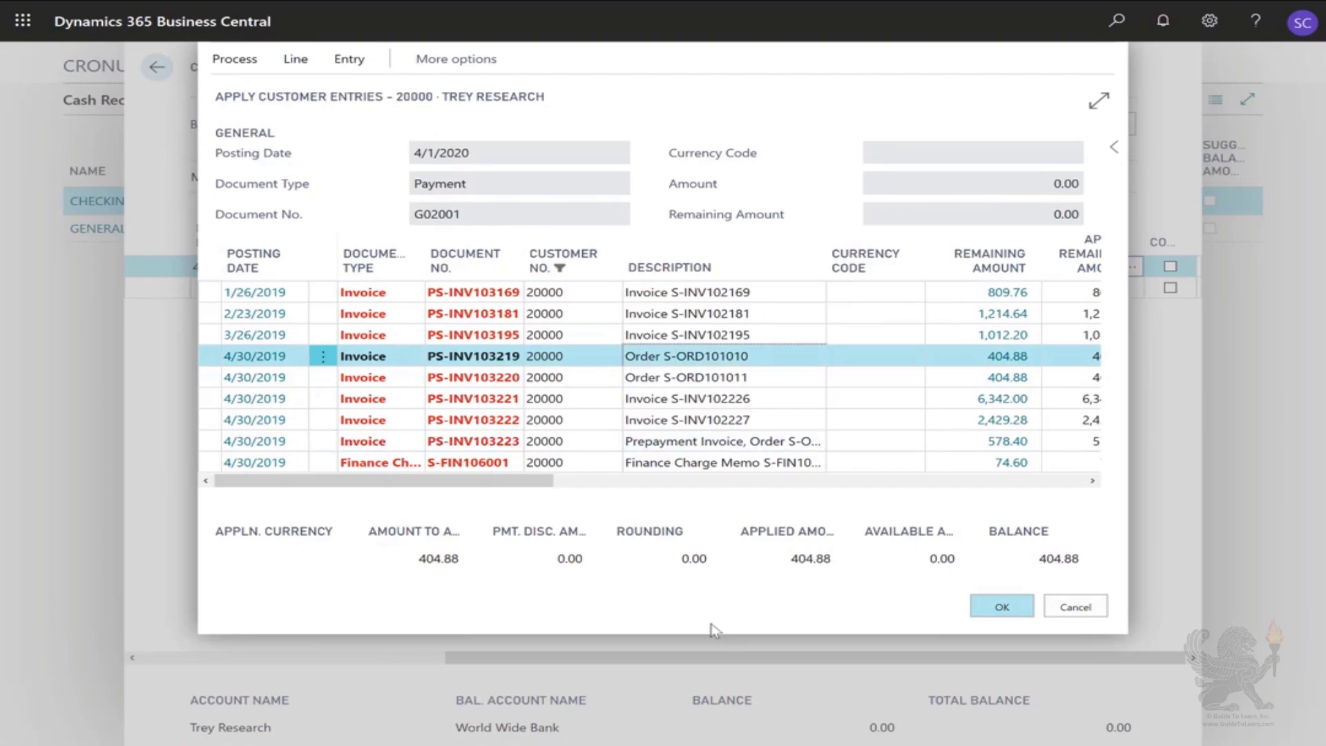
left_click(1000, 607)
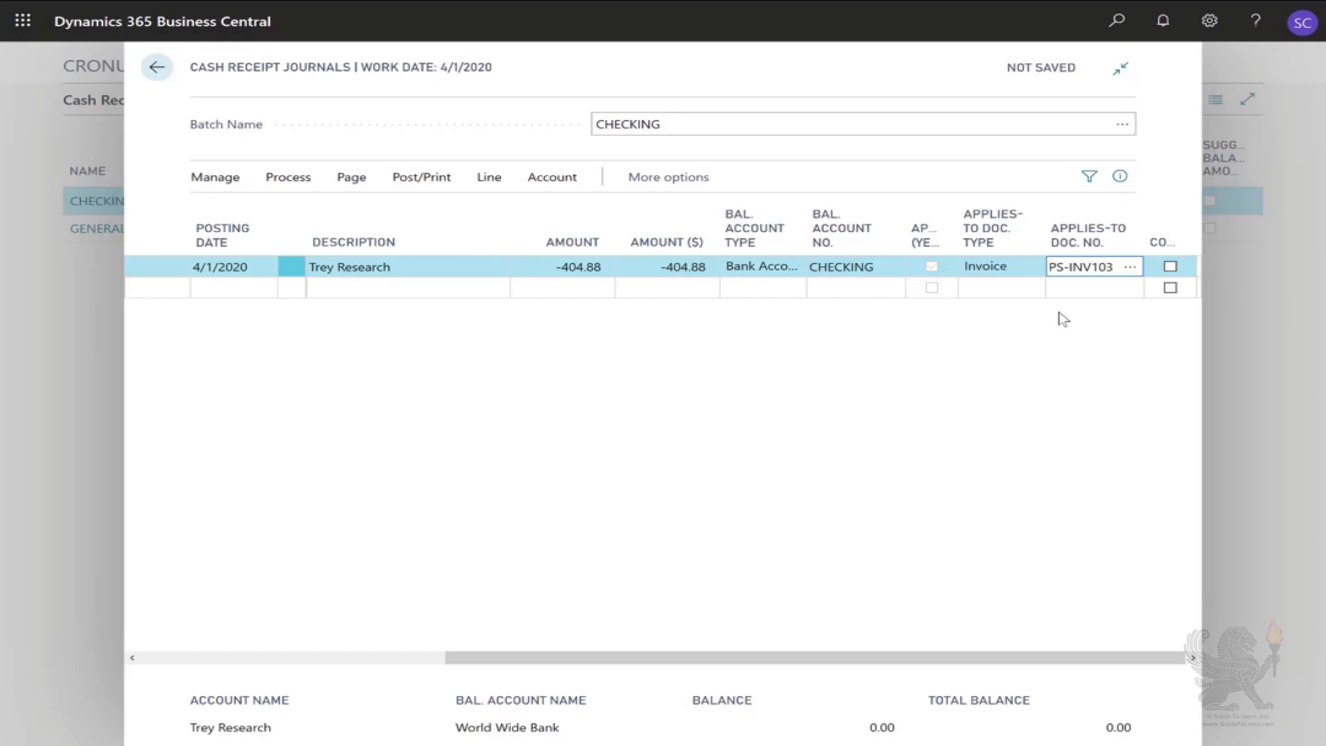
Add a second customer payment line to the journal, using the account number of School of Fine Art
left_click_drag(863, 660, 449, 664)
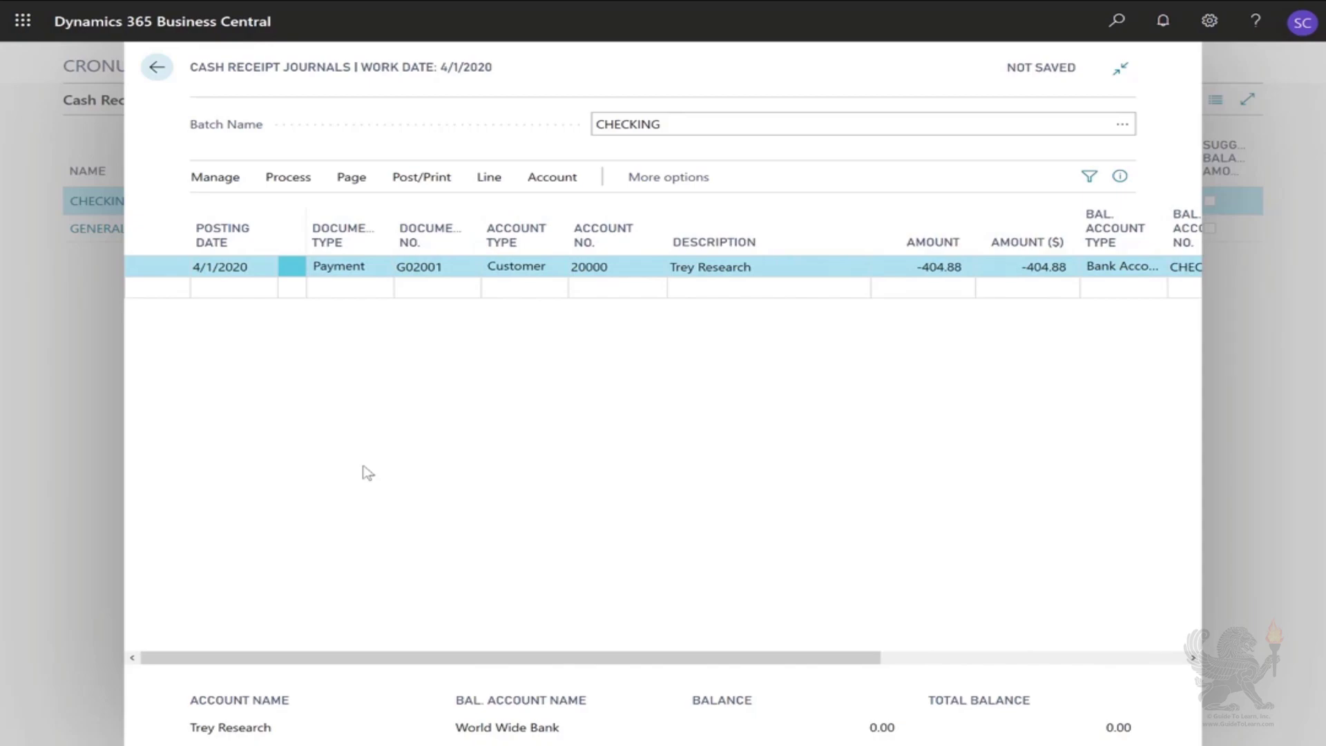
left_click(219, 290)
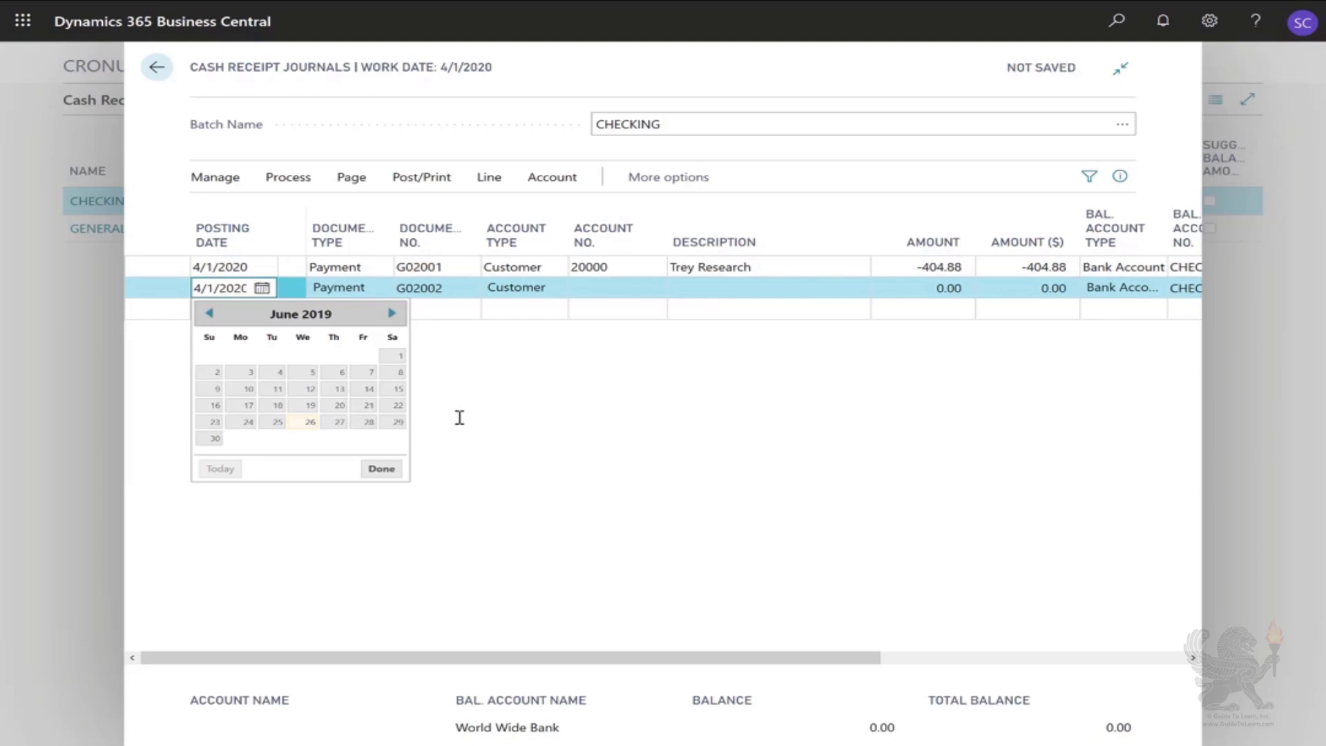
key("Tab")
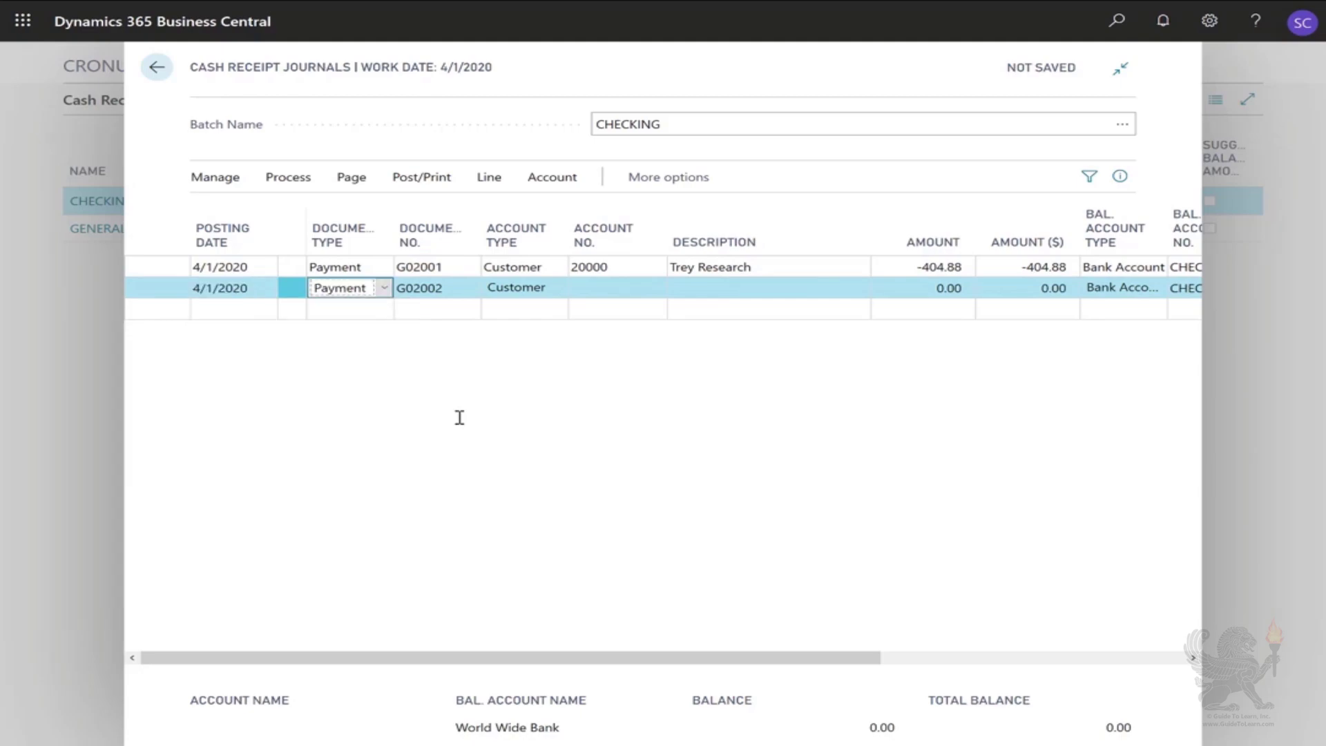
key("Tab")
key("Tab")
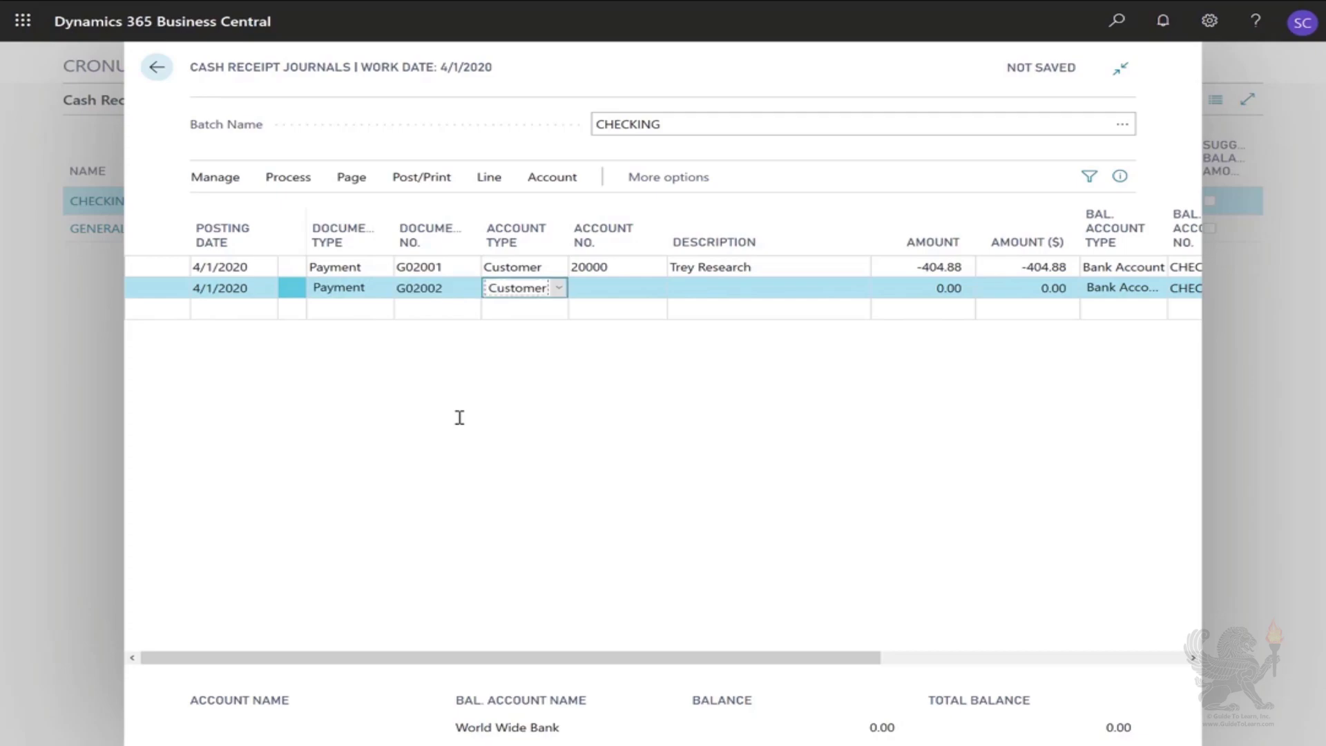
key("Tab")
type("30000")
key("Tab")
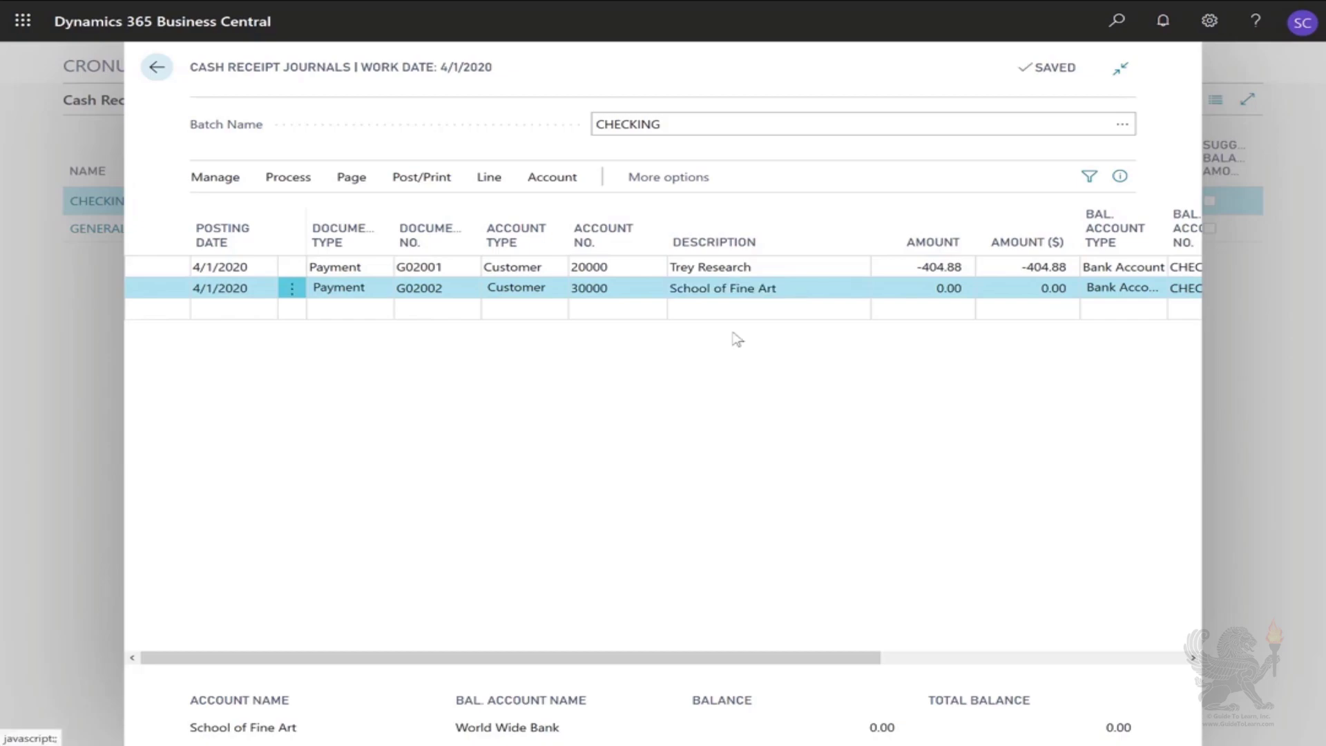
Apply the School of Fine Art payment to invoices PS-INV103182, PS-INV103183 and PS-INV103217 by setting their Applies-to ID
left_click(285, 180)
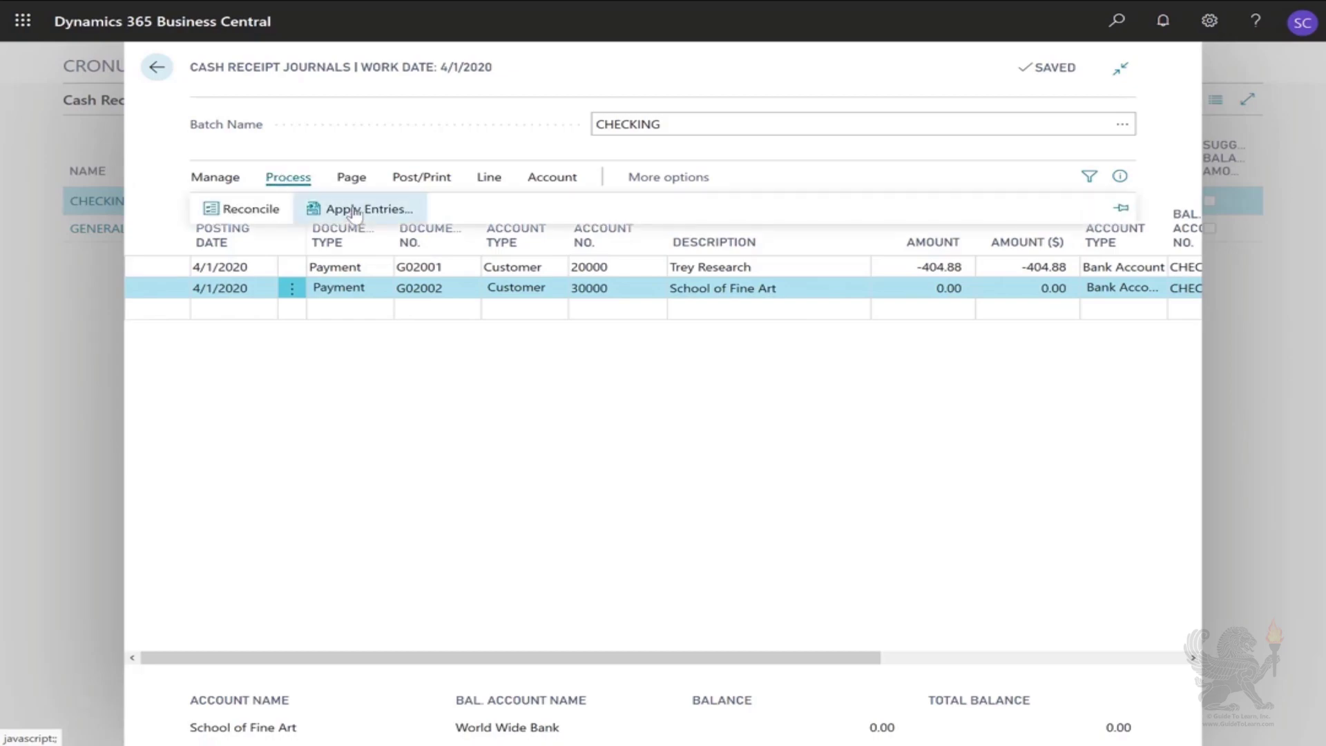
left_click(354, 211)
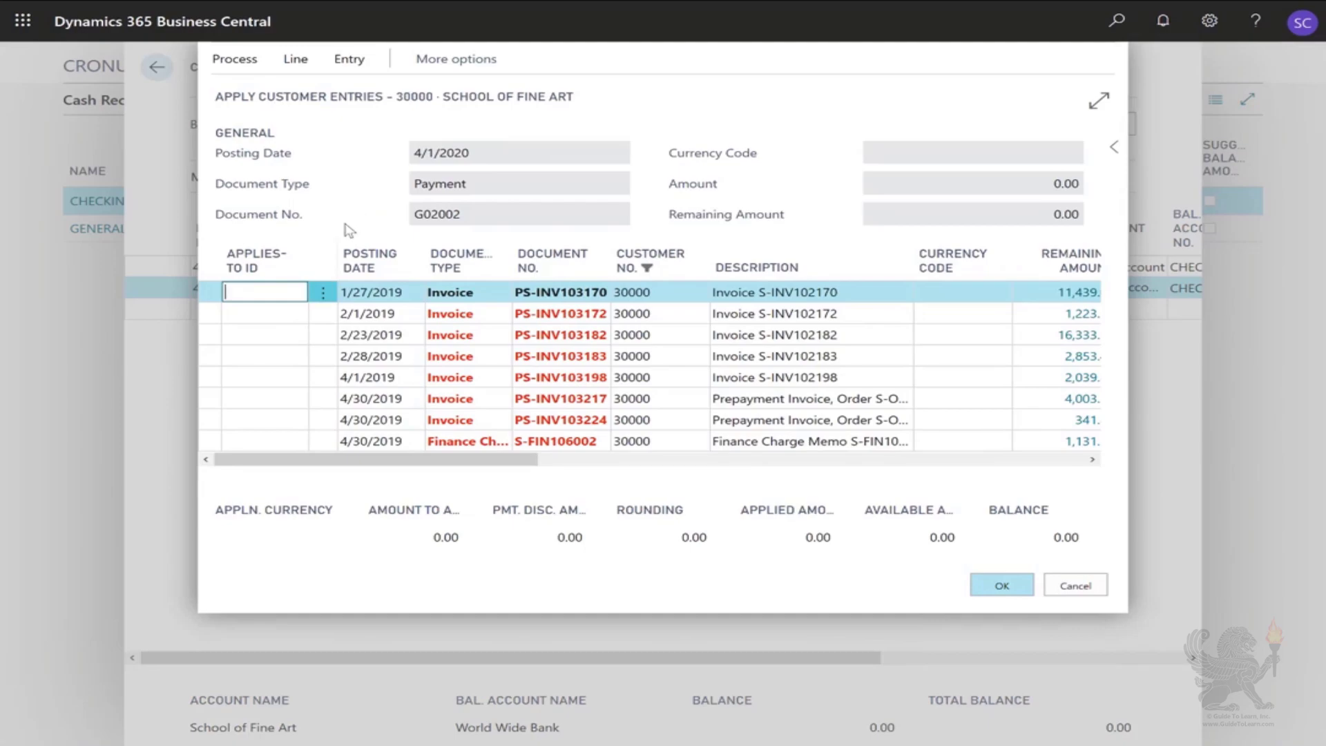
left_click(322, 336)
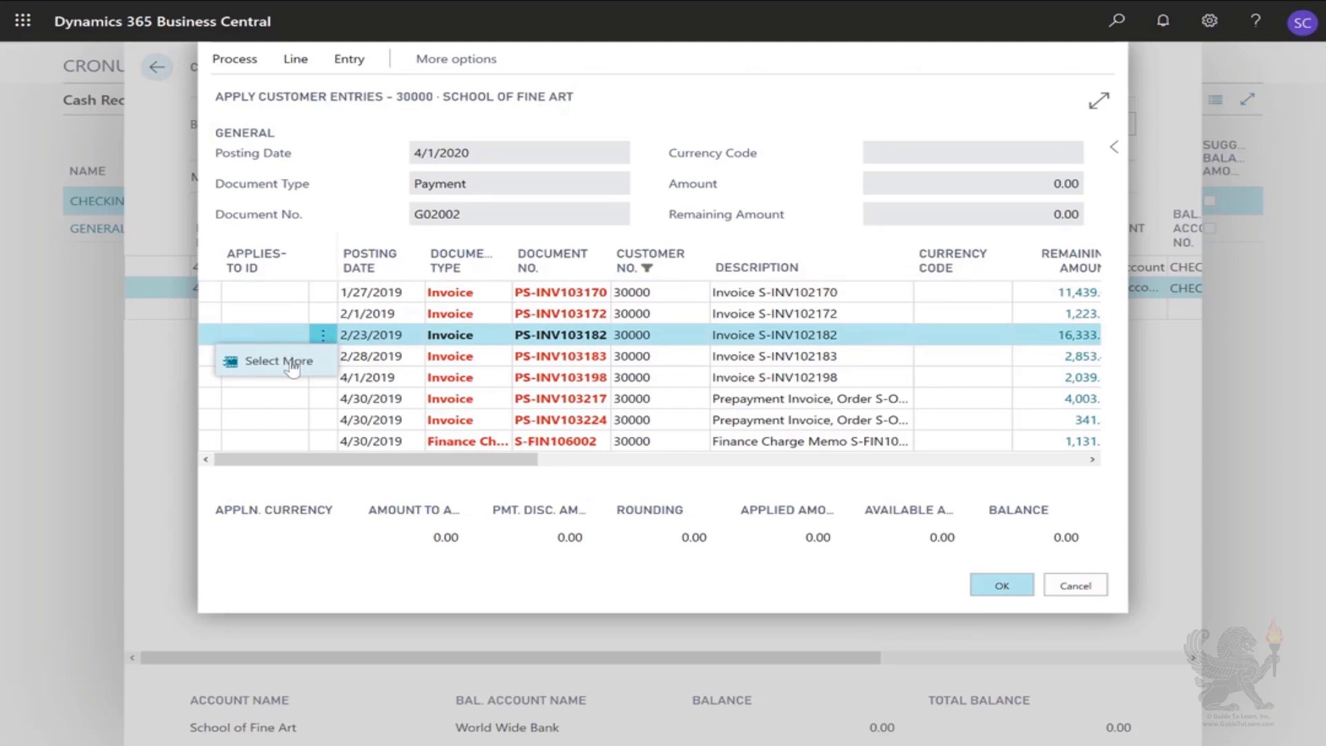
left_click(294, 360)
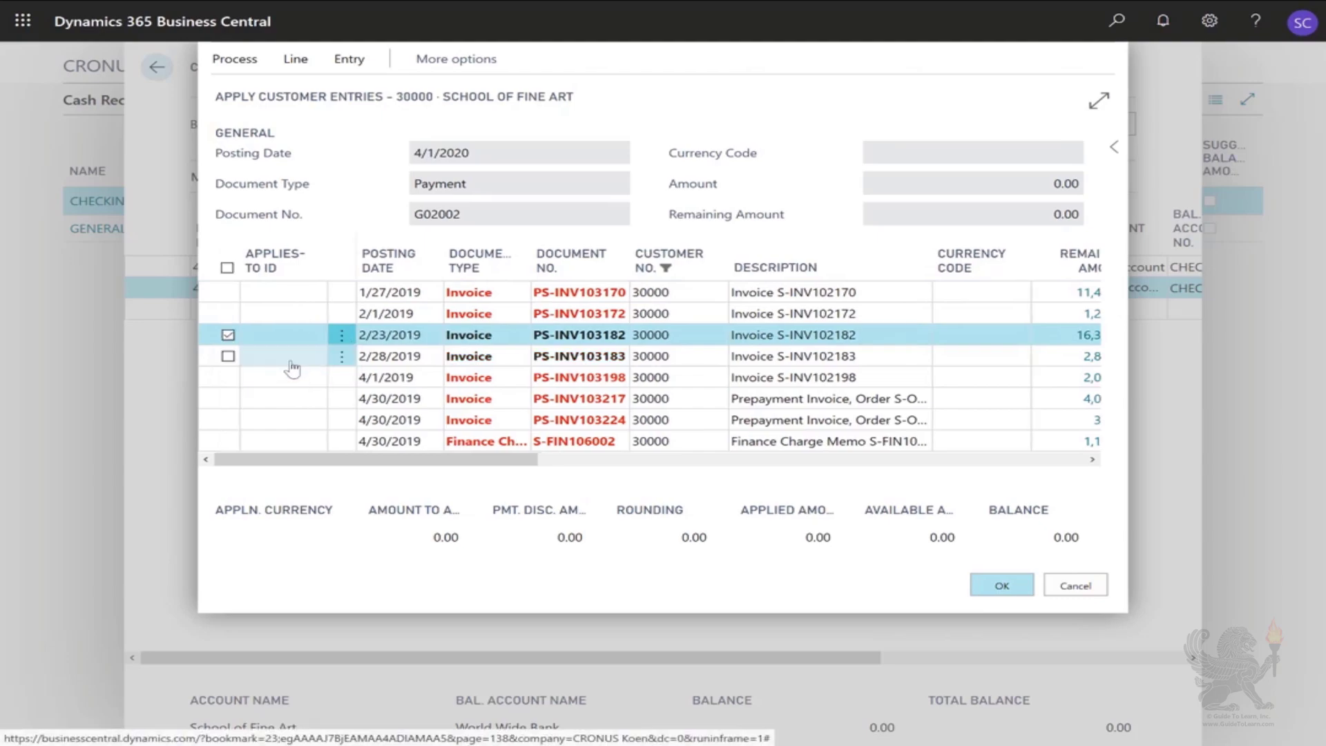
left_click(228, 357)
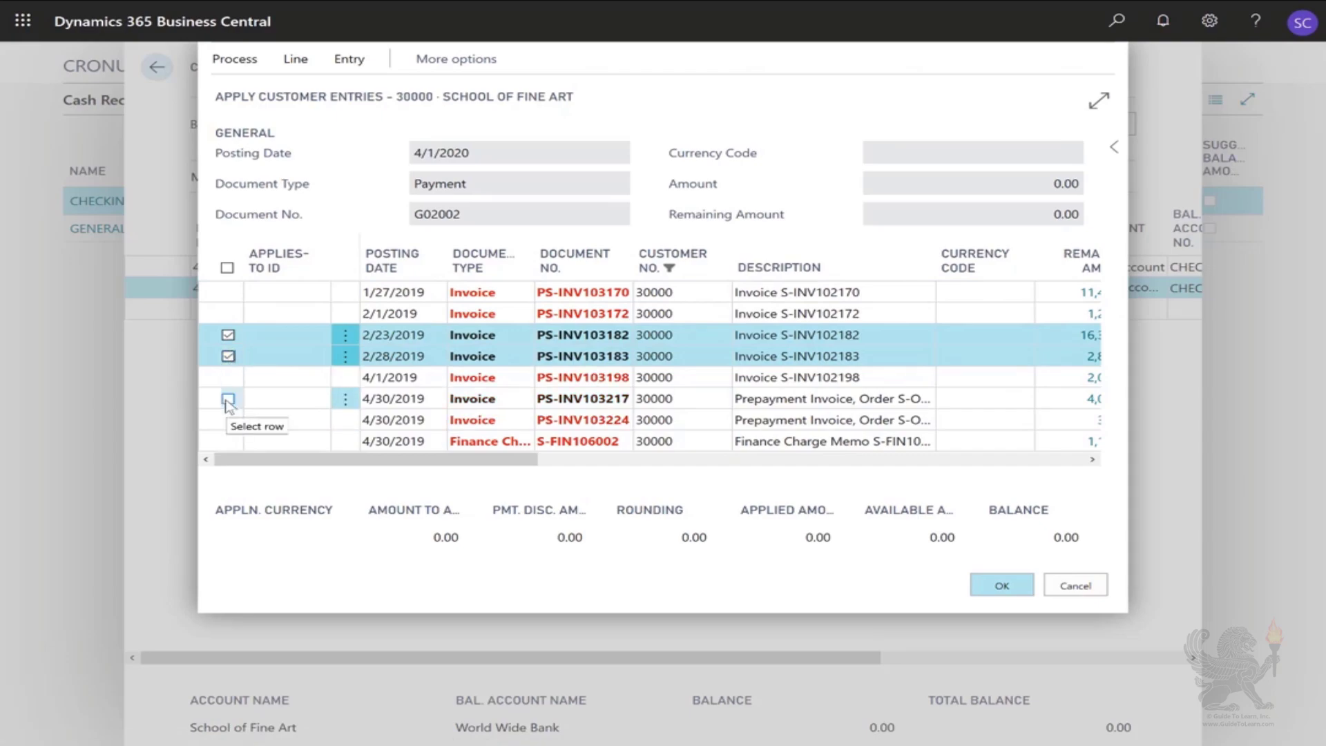
left_click(228, 400)
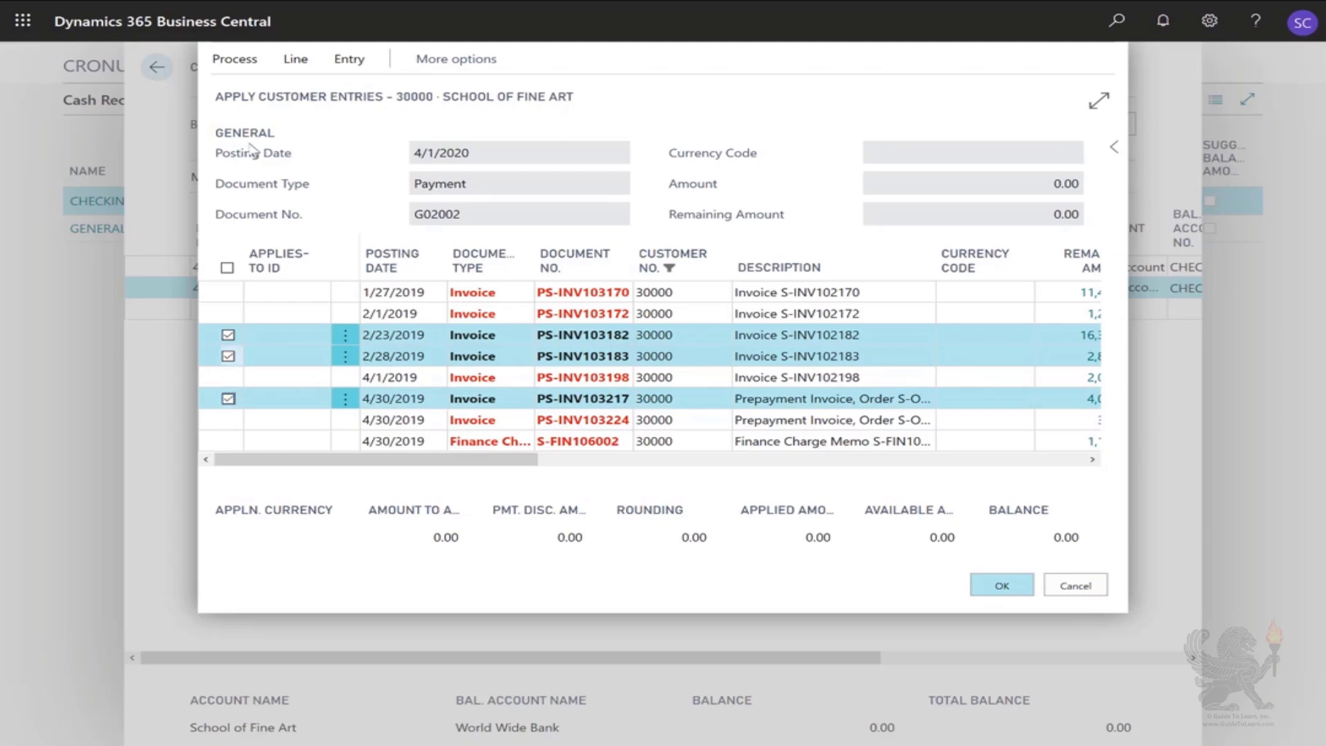
left_click(243, 67)
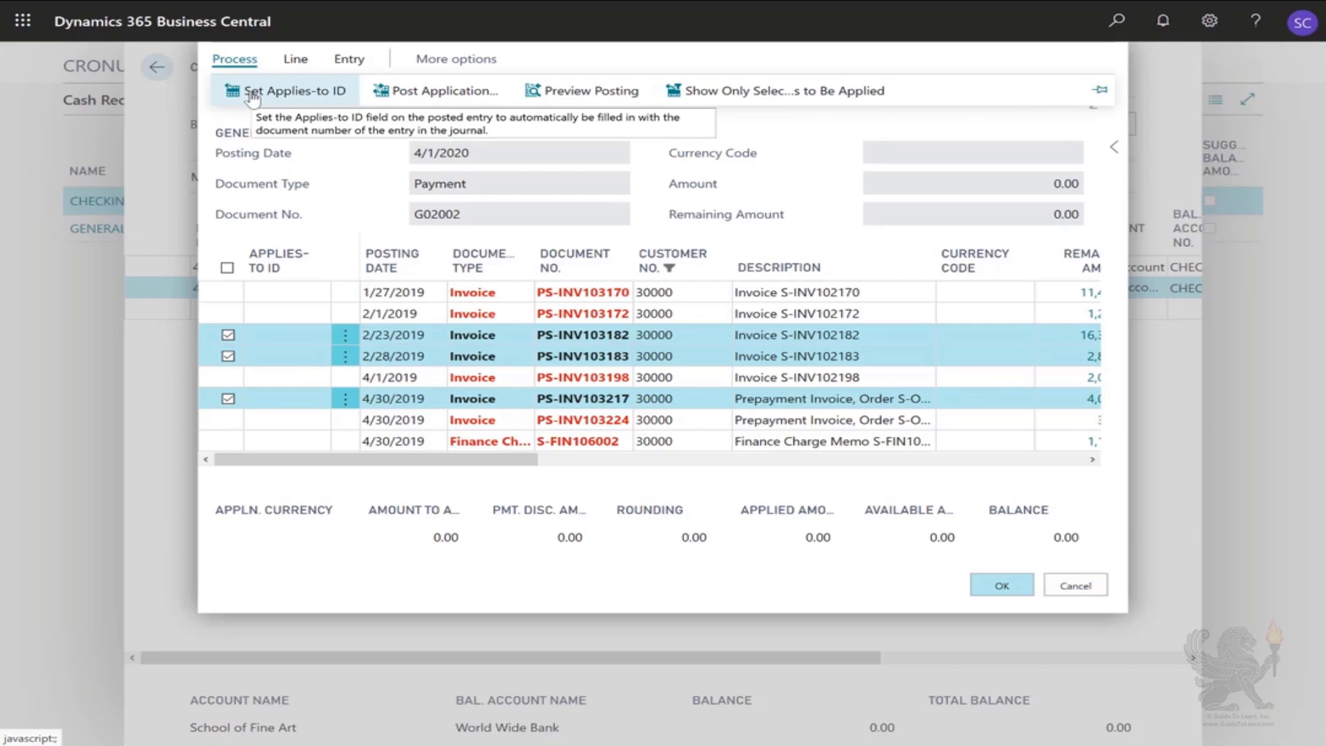
left_click(253, 96)
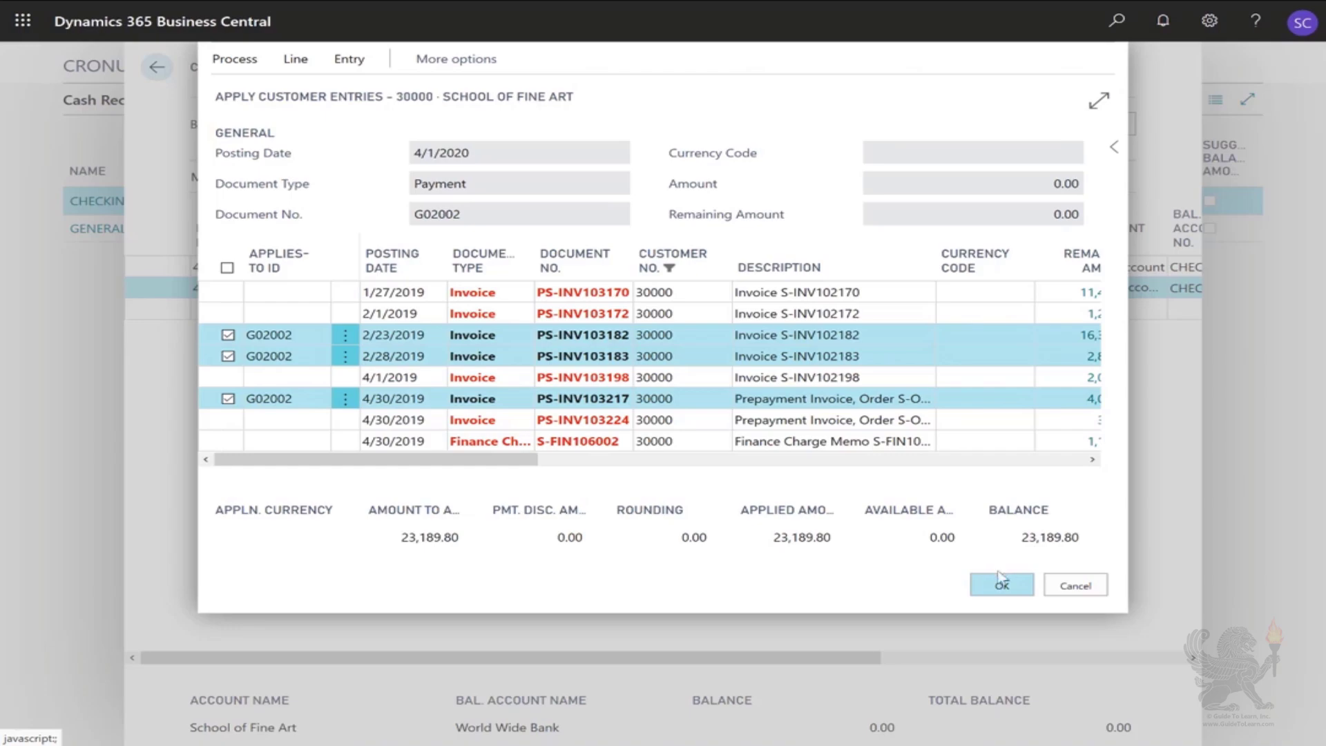
left_click(1001, 586)
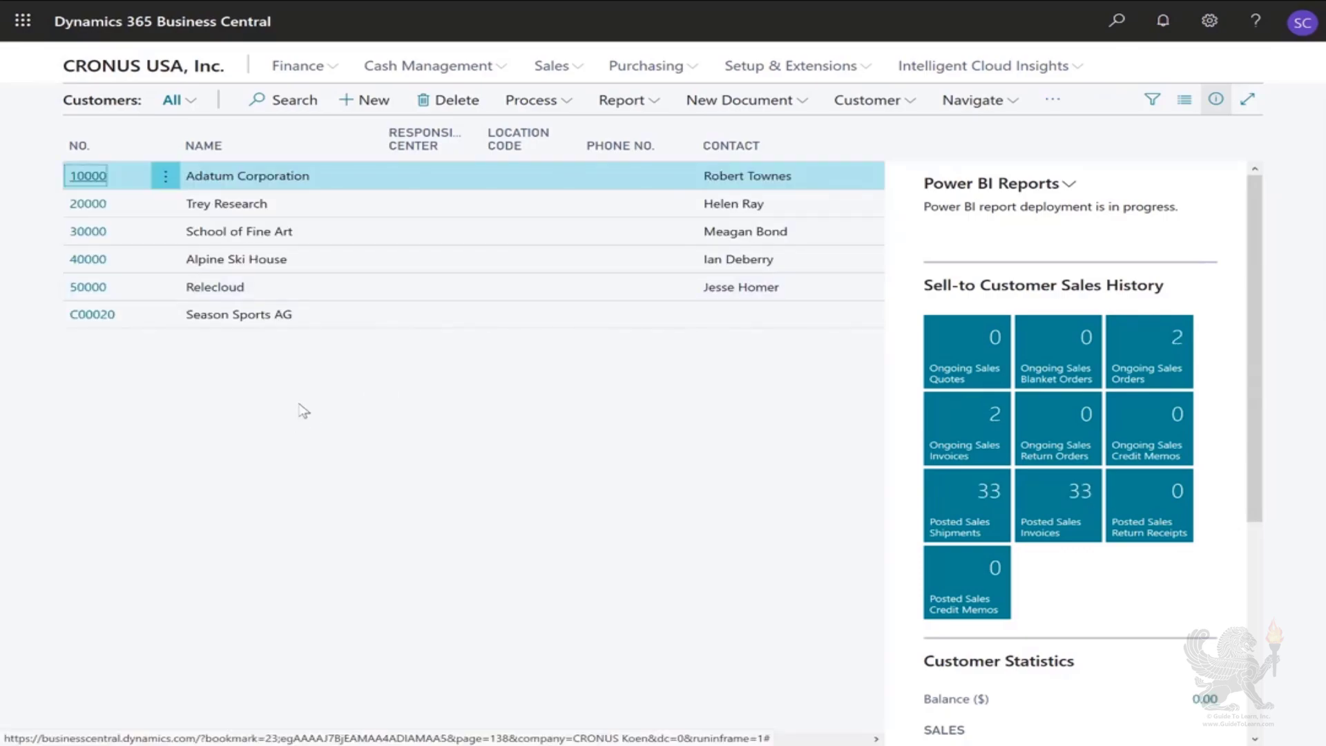
Open Register Customer Payments for School of Fine Art from the customer list
left_click(348, 234)
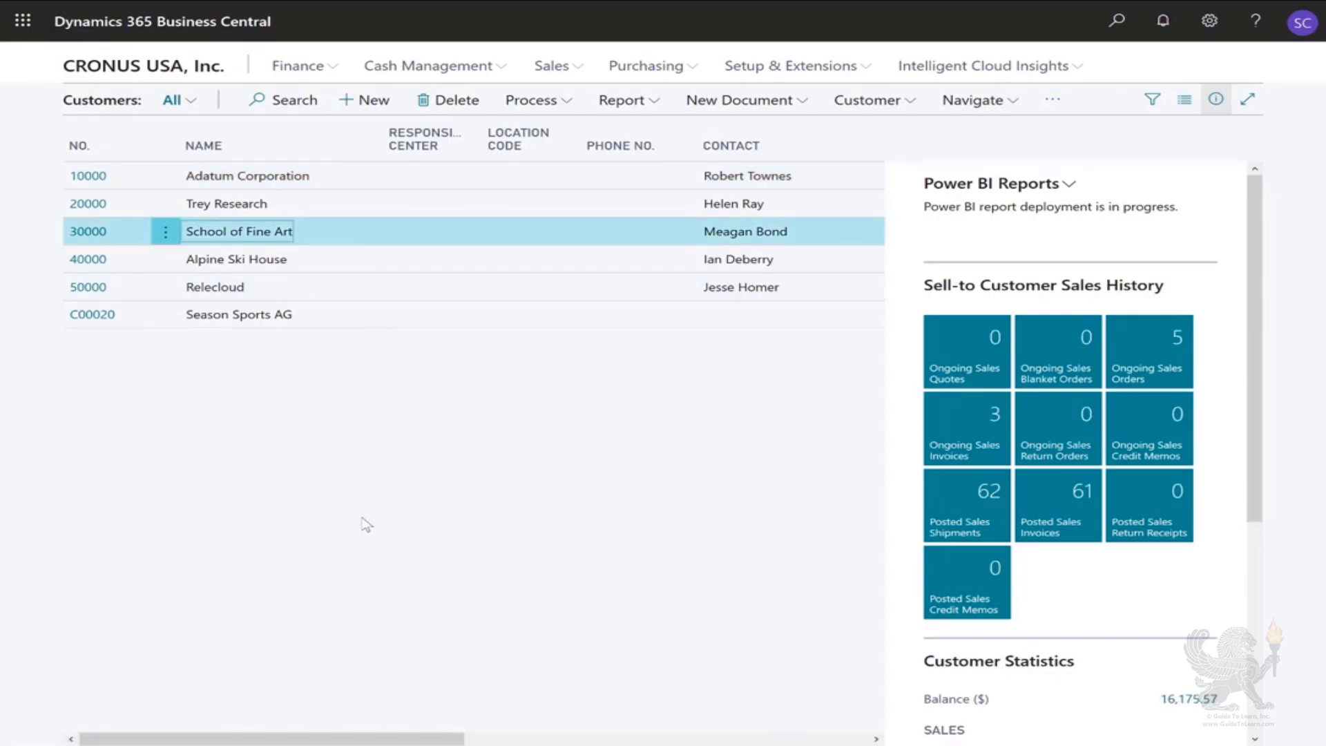
left_click(549, 103)
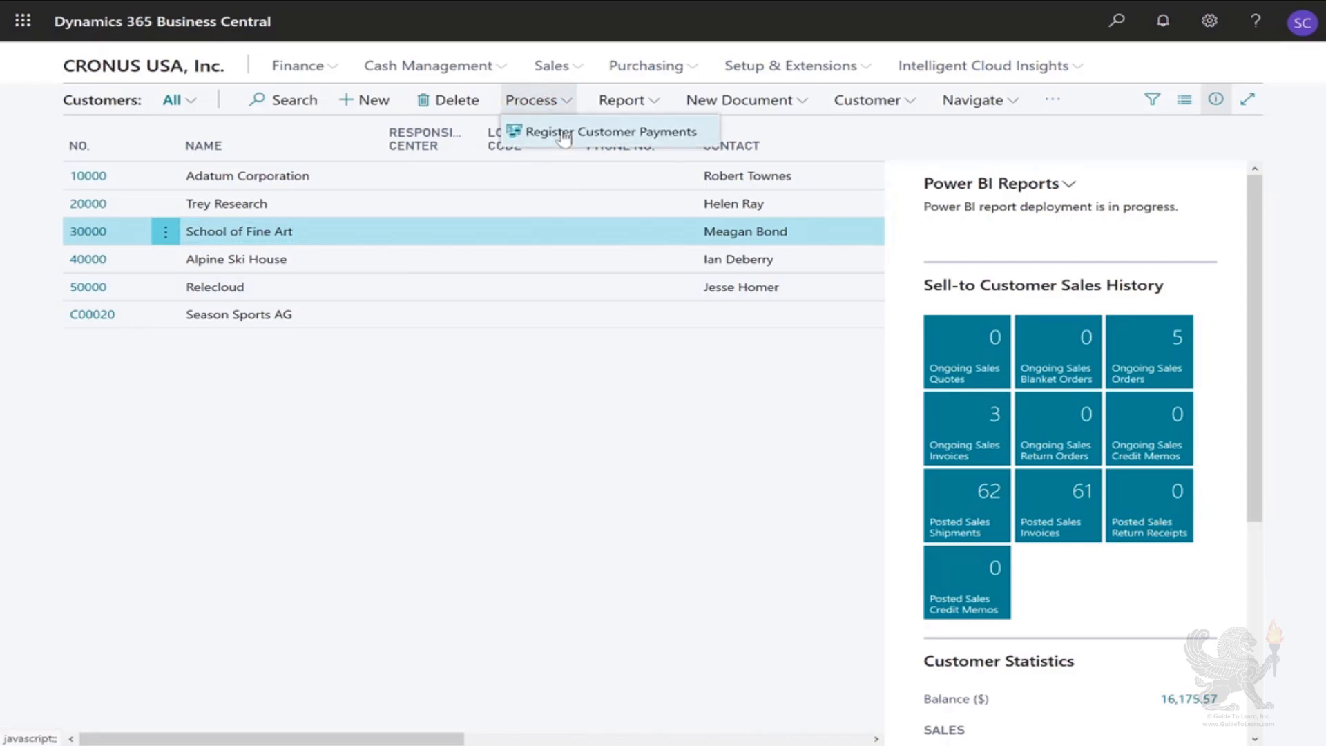
left_click(564, 132)
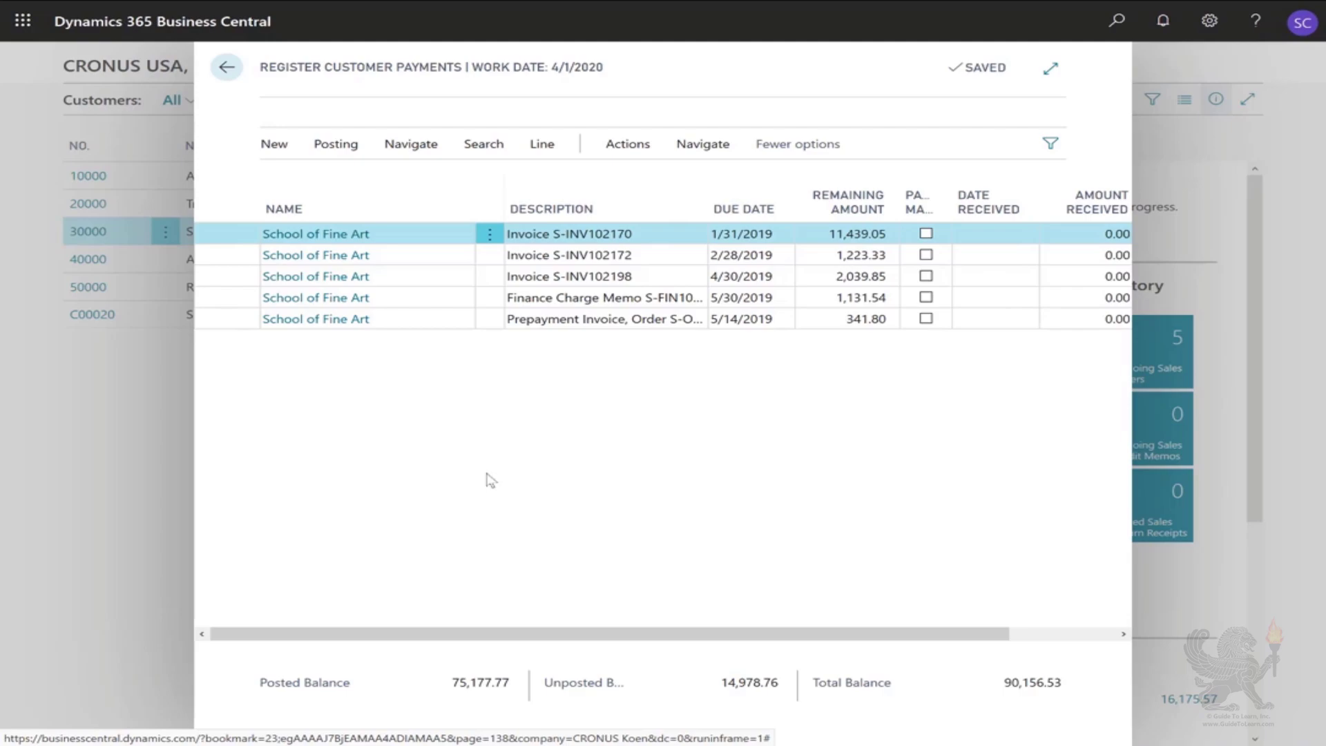
Review the payment registration setup, accept its settings, and enlarge the Register Customer Payments page
left_click(627, 145)
left_click(563, 177)
left_click(531, 207)
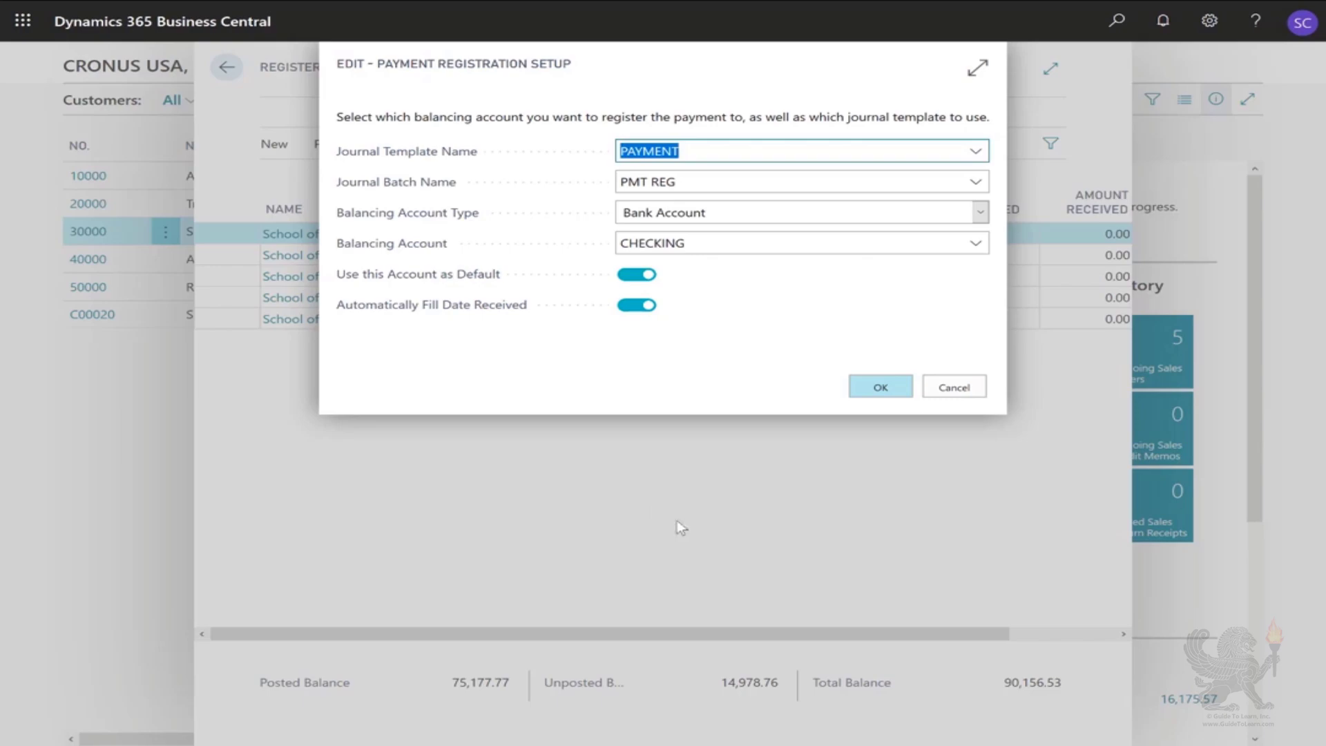
left_click(874, 389)
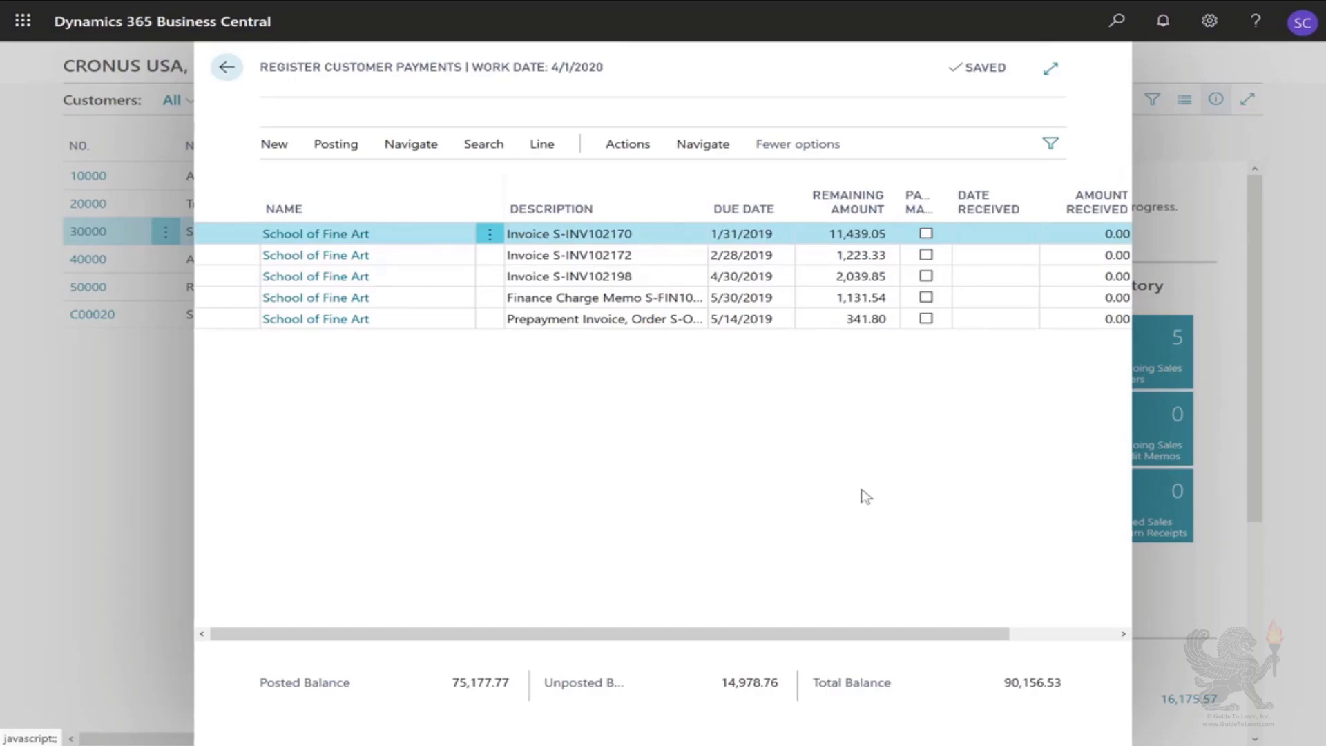
left_click(1050, 68)
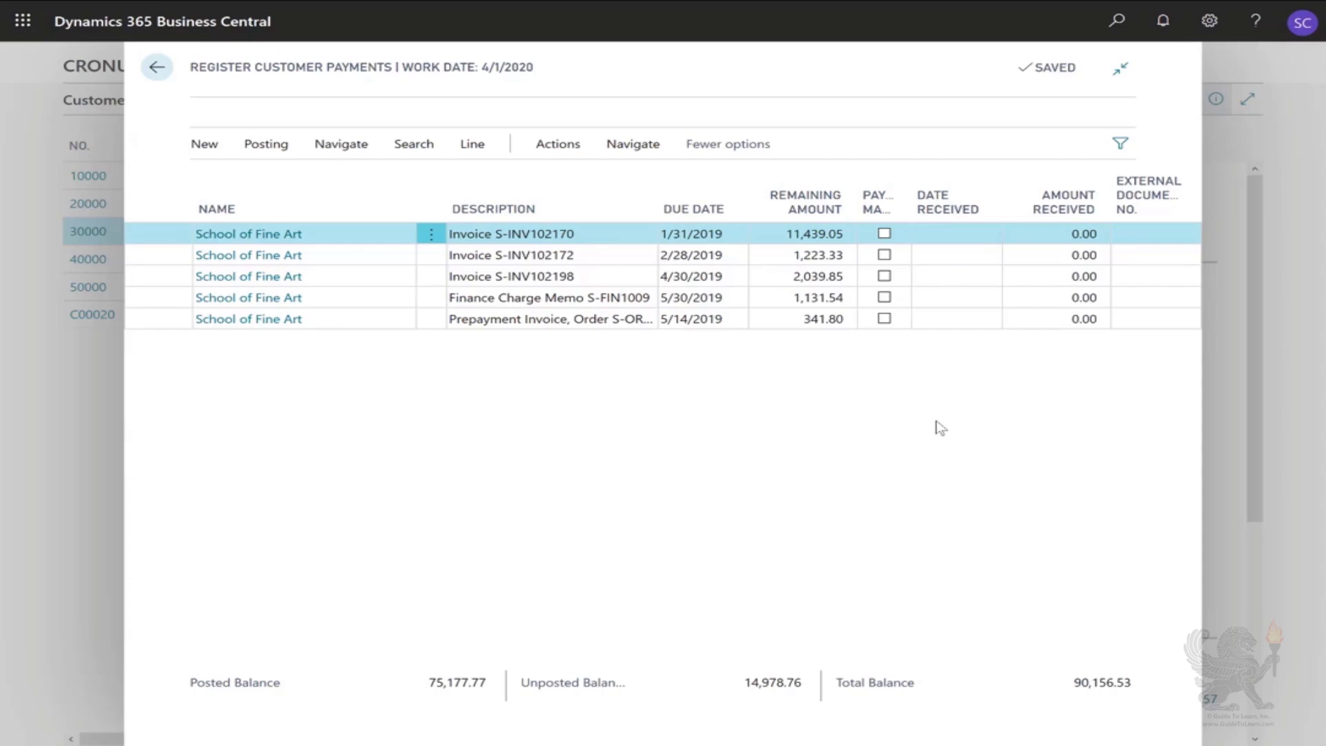
Mark School of Fine Art's Finance Charge Memo S-FIN1009 as paid in full and post the payment
left_click(884, 298)
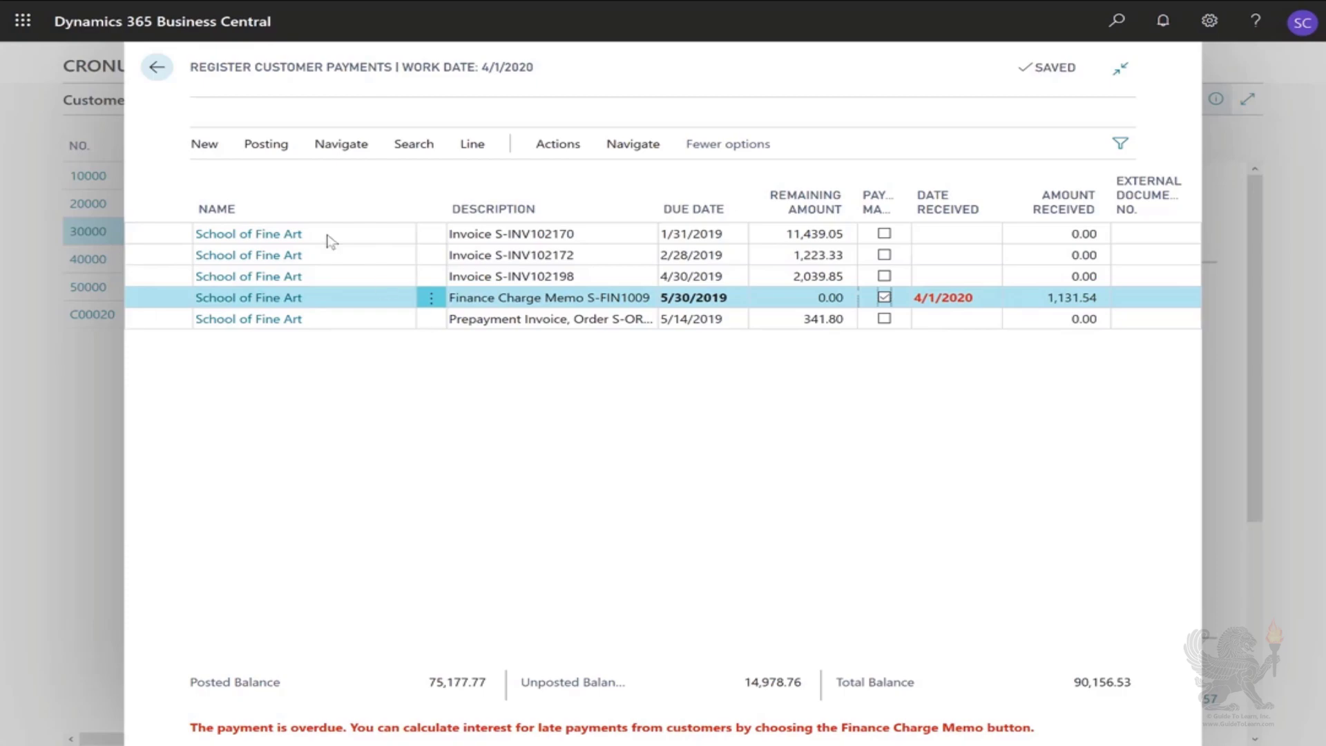
left_click(265, 147)
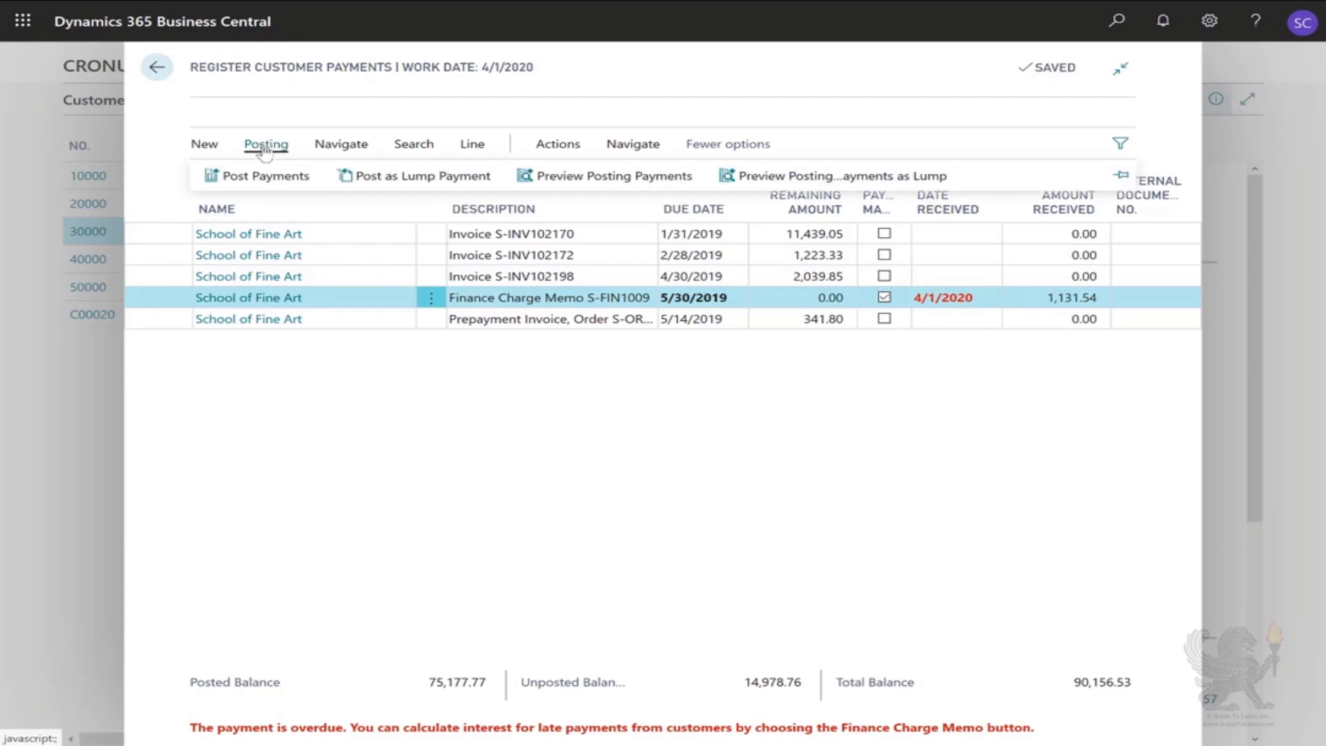
left_click(261, 177)
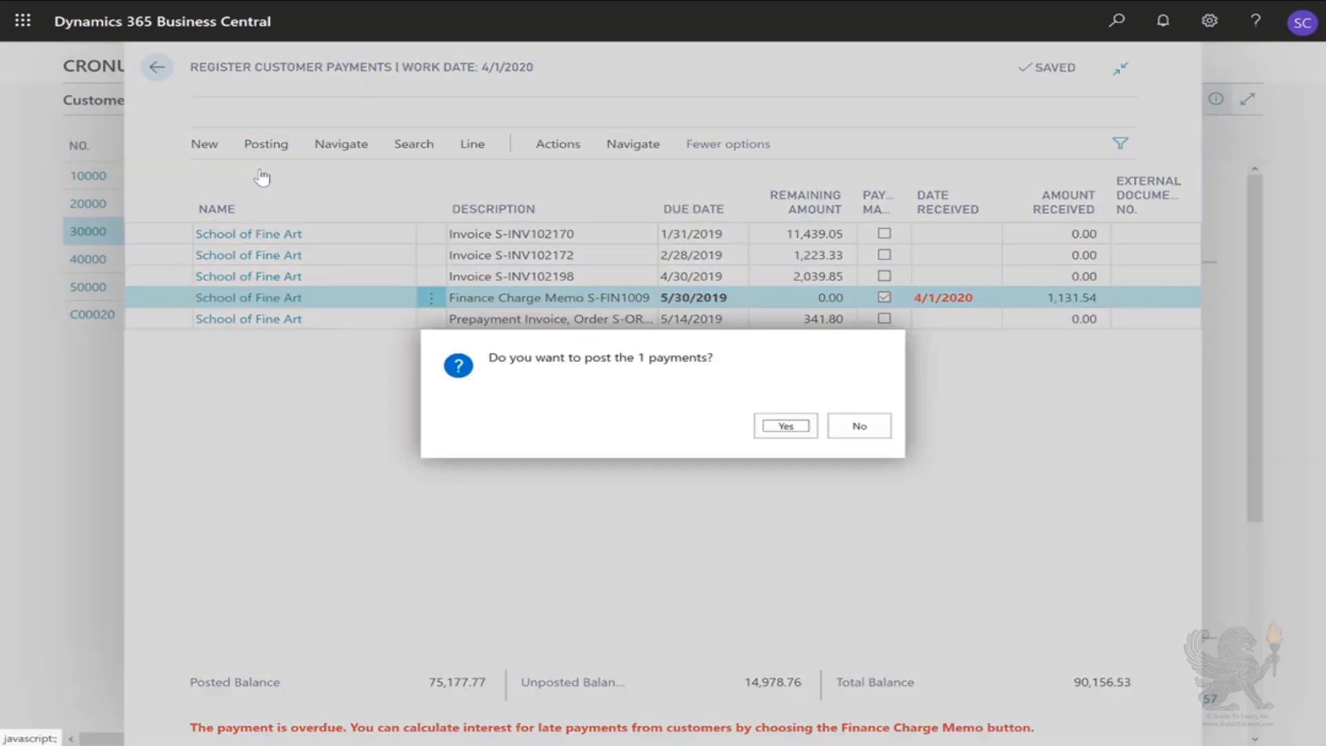
key("Return")
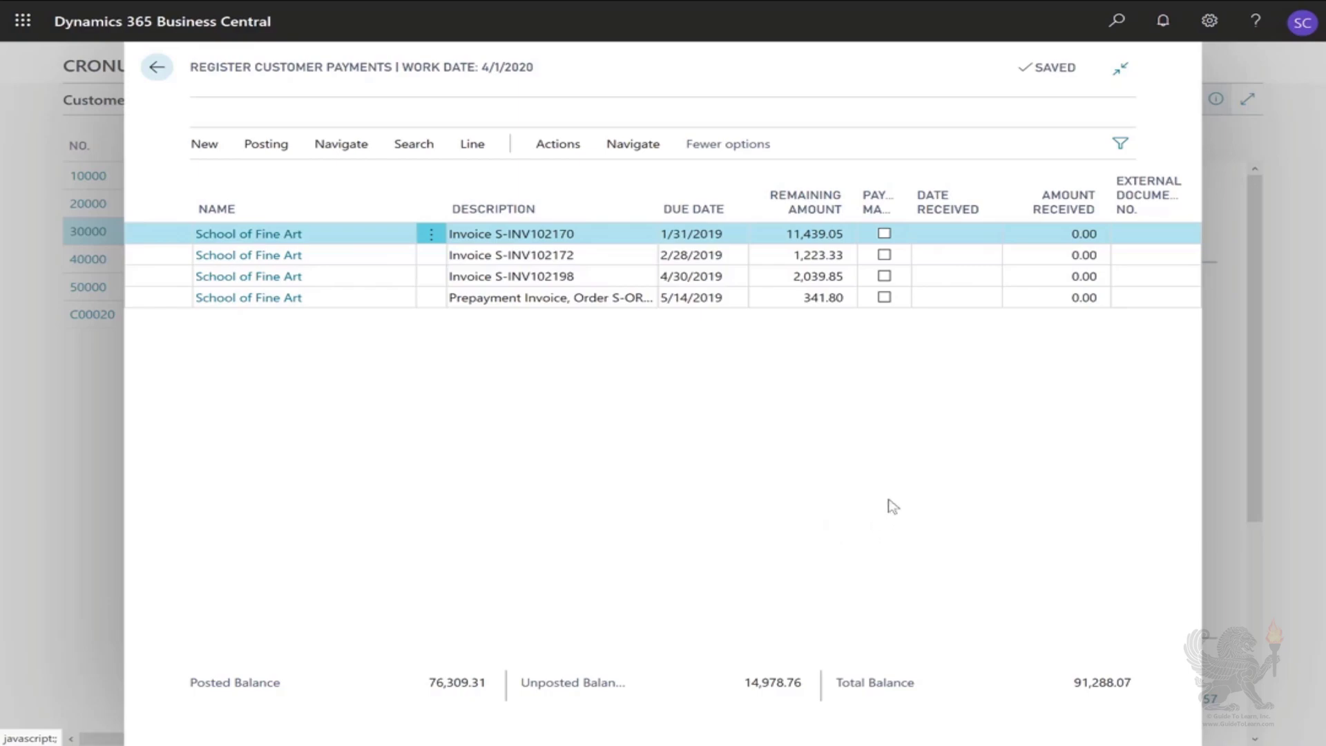
Mark Invoice S-INV102198 and the prepayment invoice as paid and post both as one lump payment
left_click(885, 277)
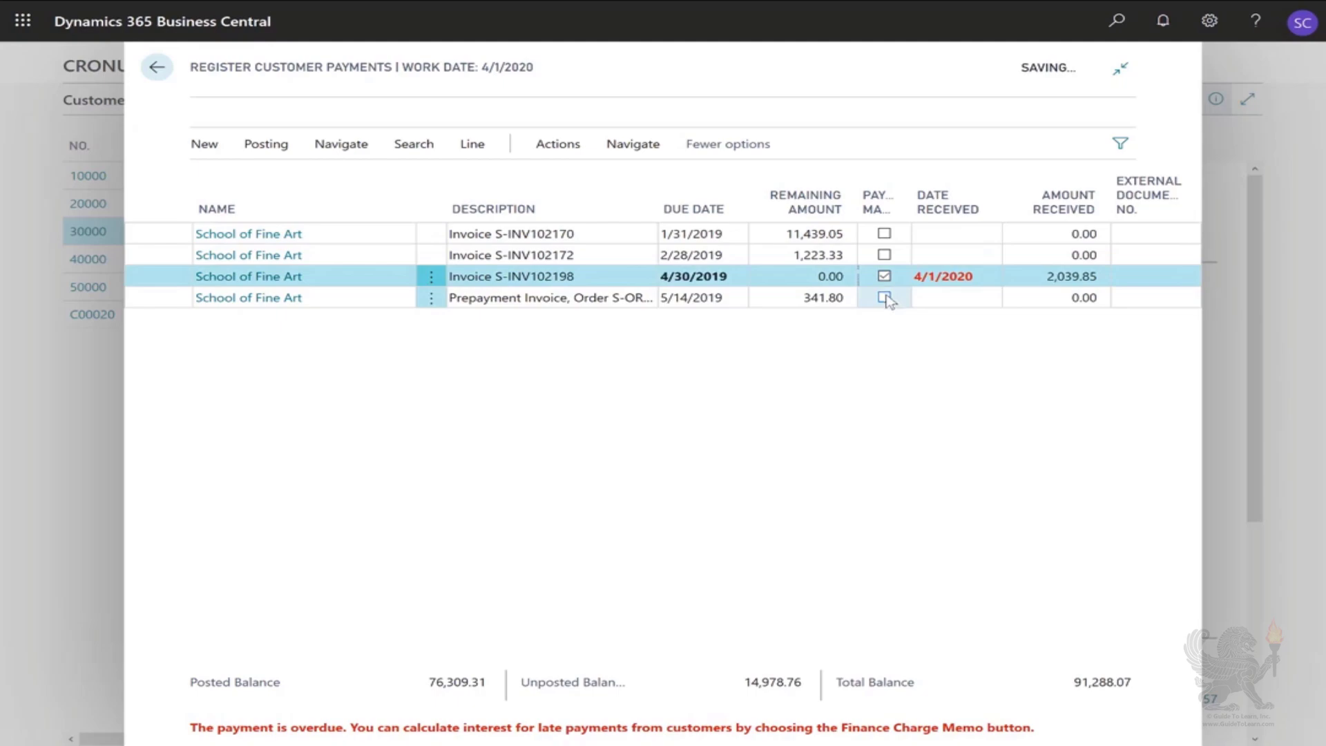
left_click(885, 298)
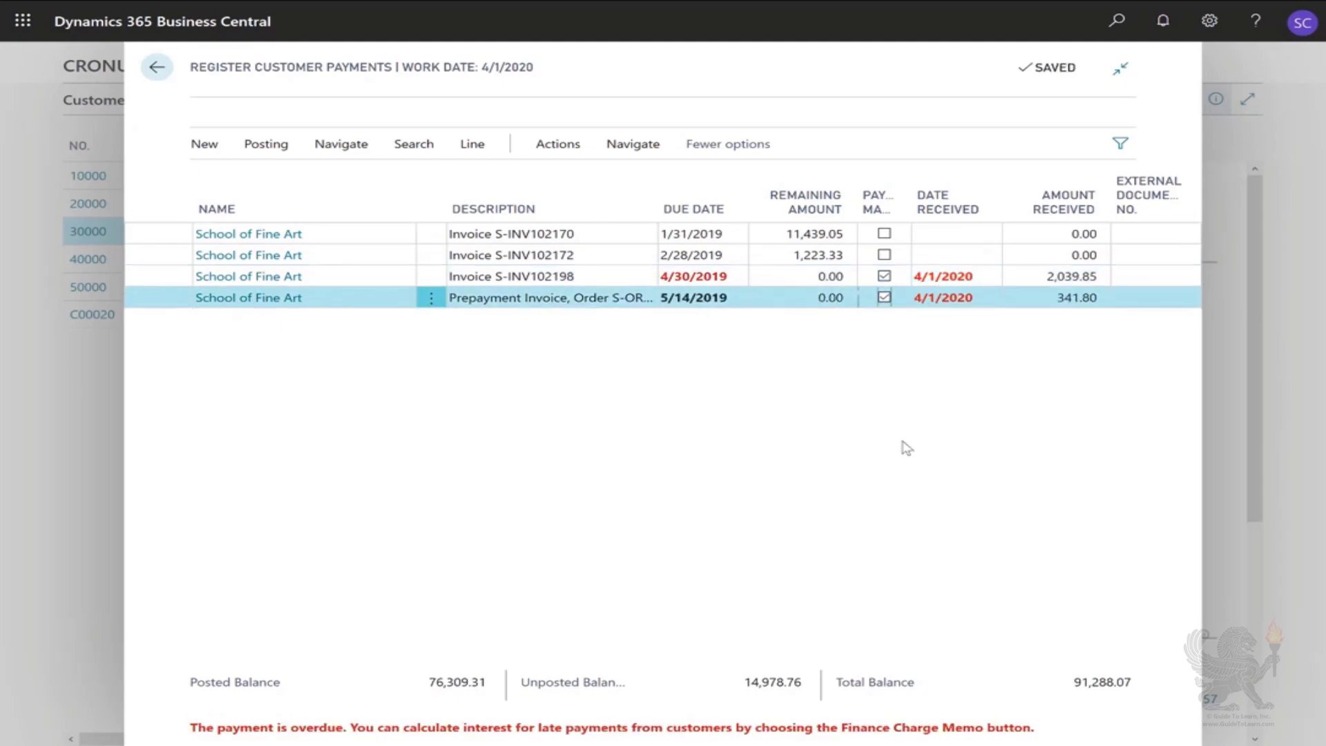
left_click(263, 145)
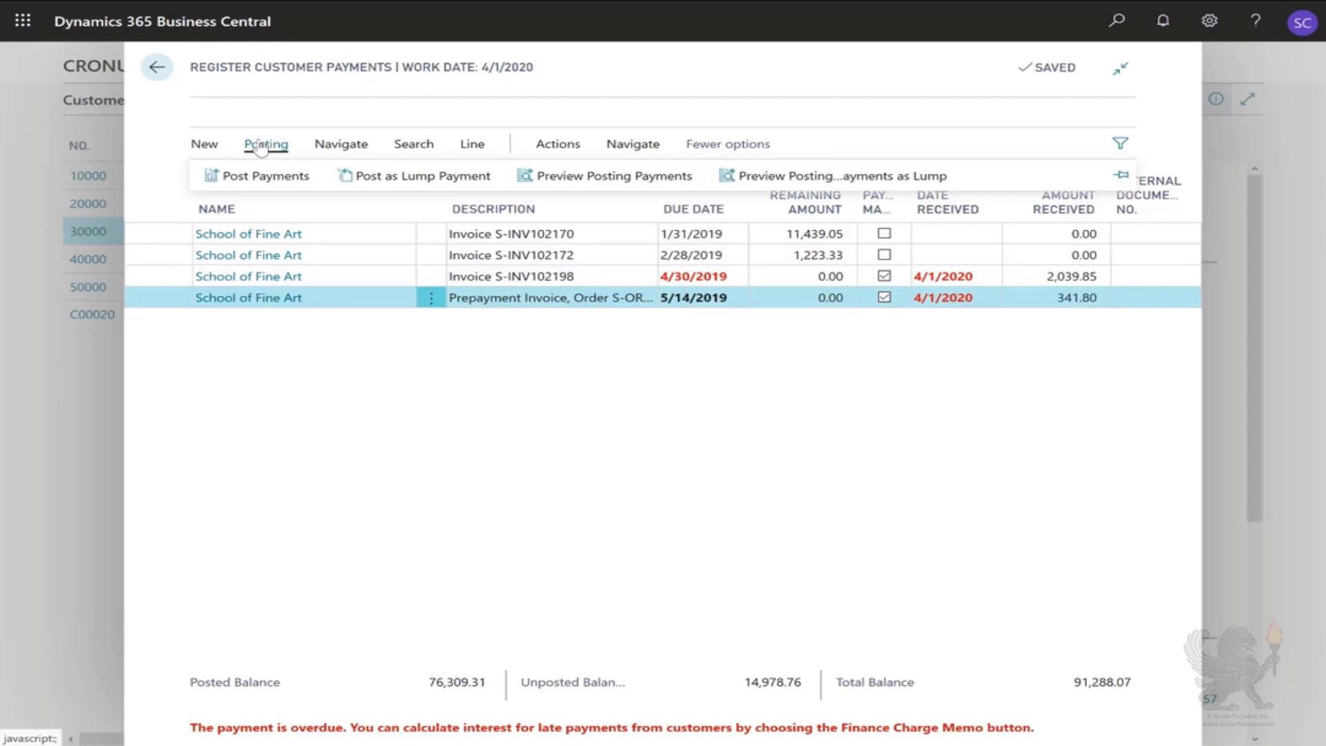
left_click(374, 177)
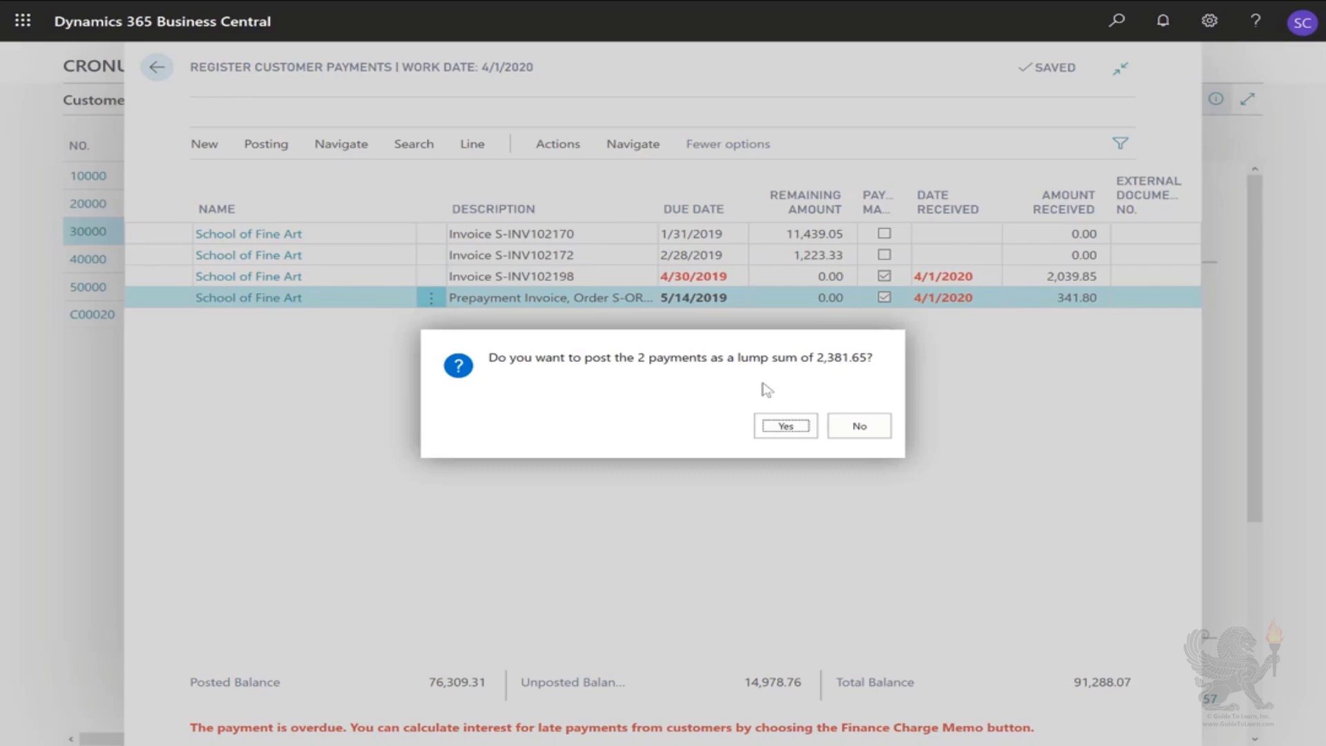
left_click(785, 428)
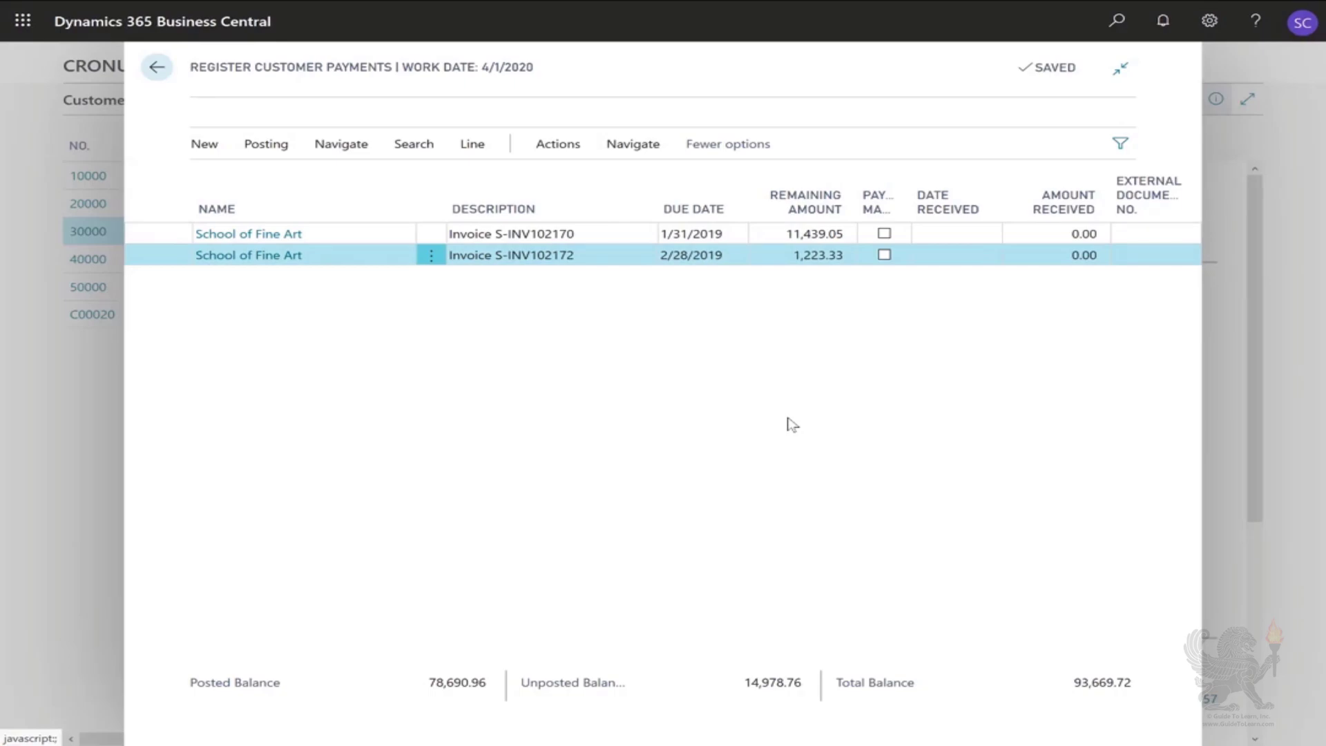
Leave the School of Fine Art payments, search for "pay regis" and open the Payment Registration task for all customers
key("Escape")
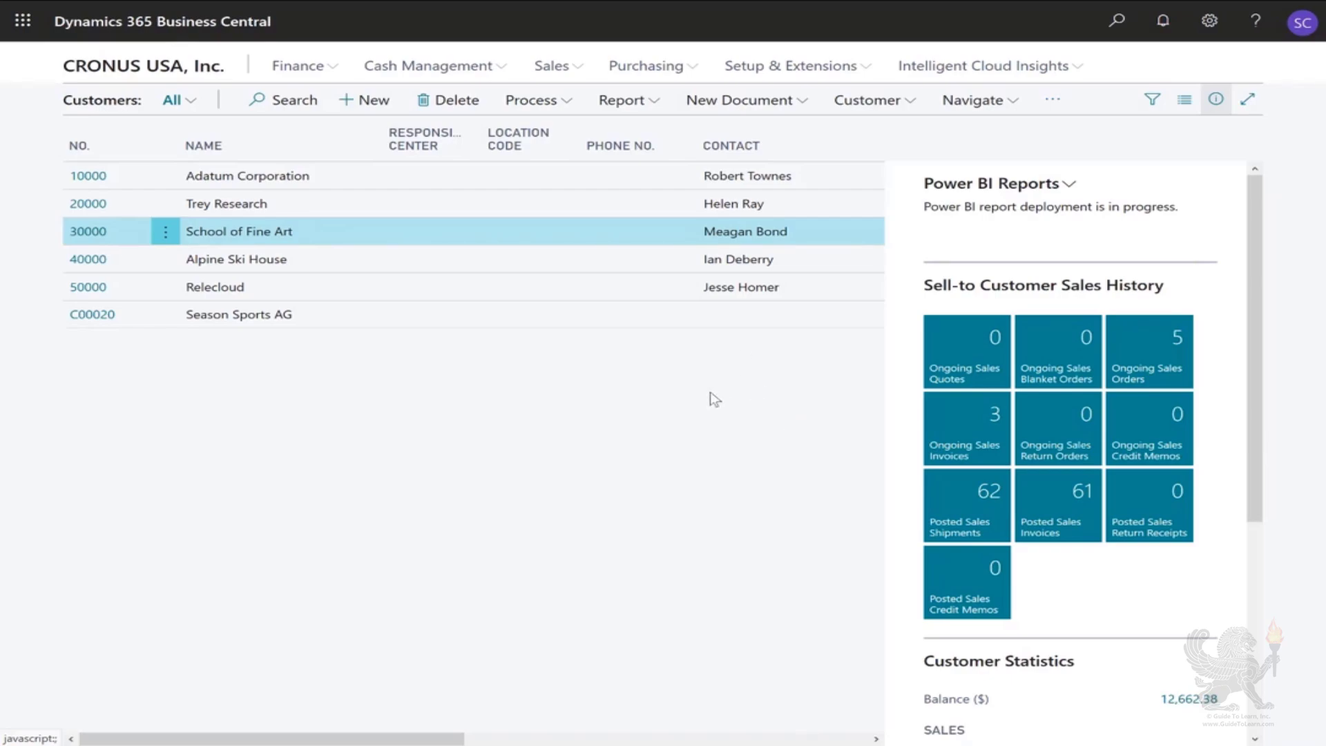
left_click(1126, 23)
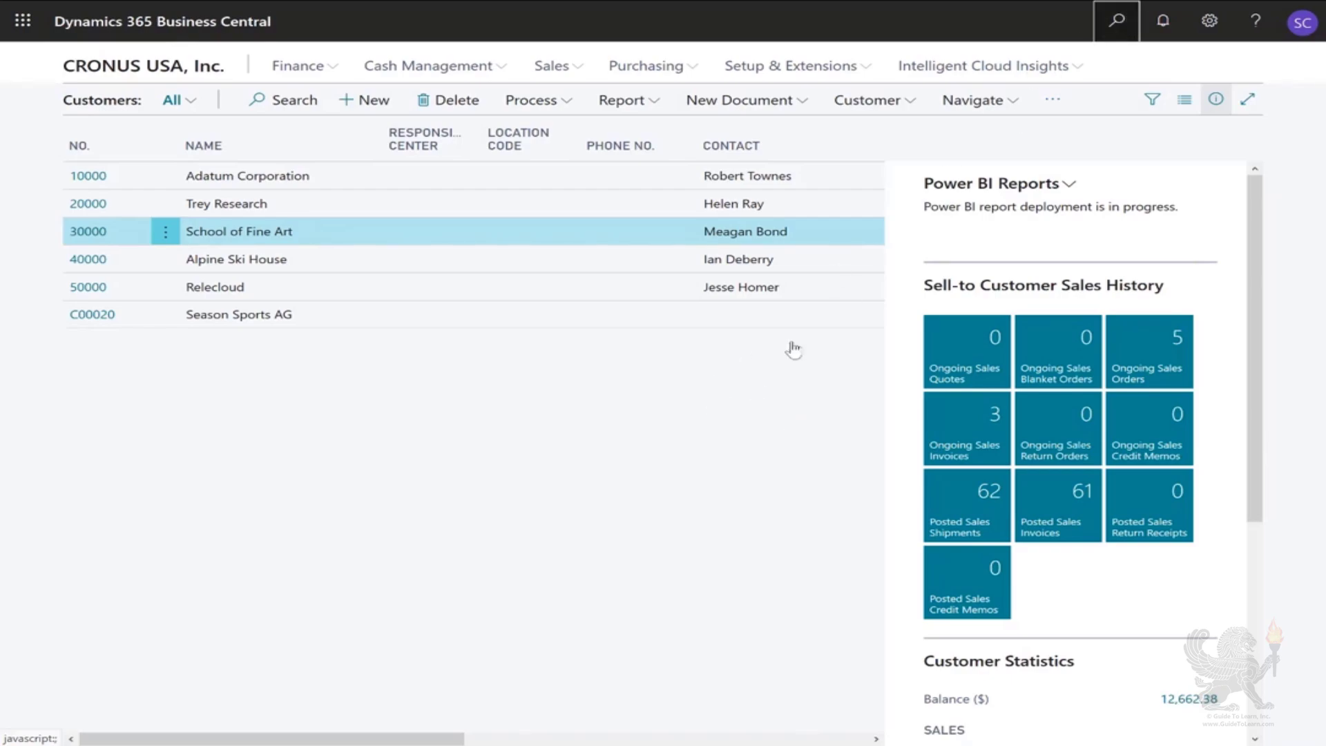
type("pay reg")
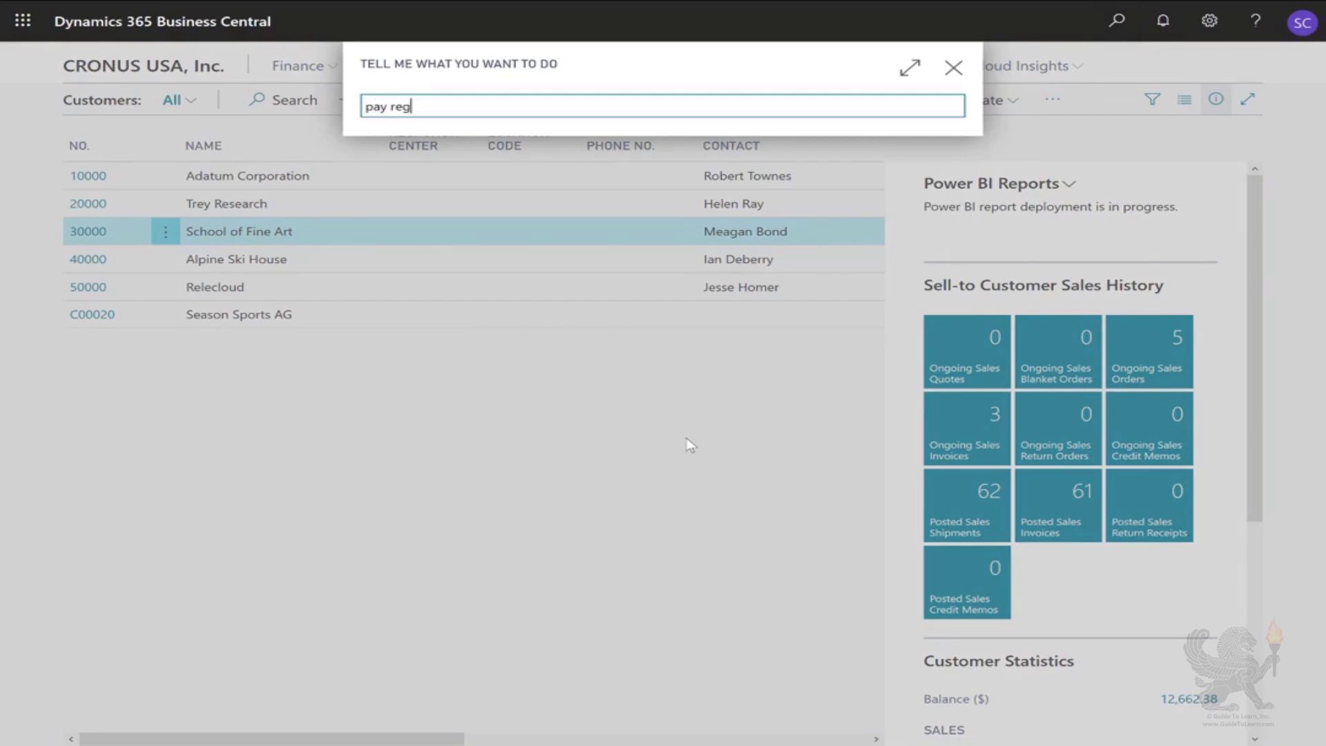
type("is")
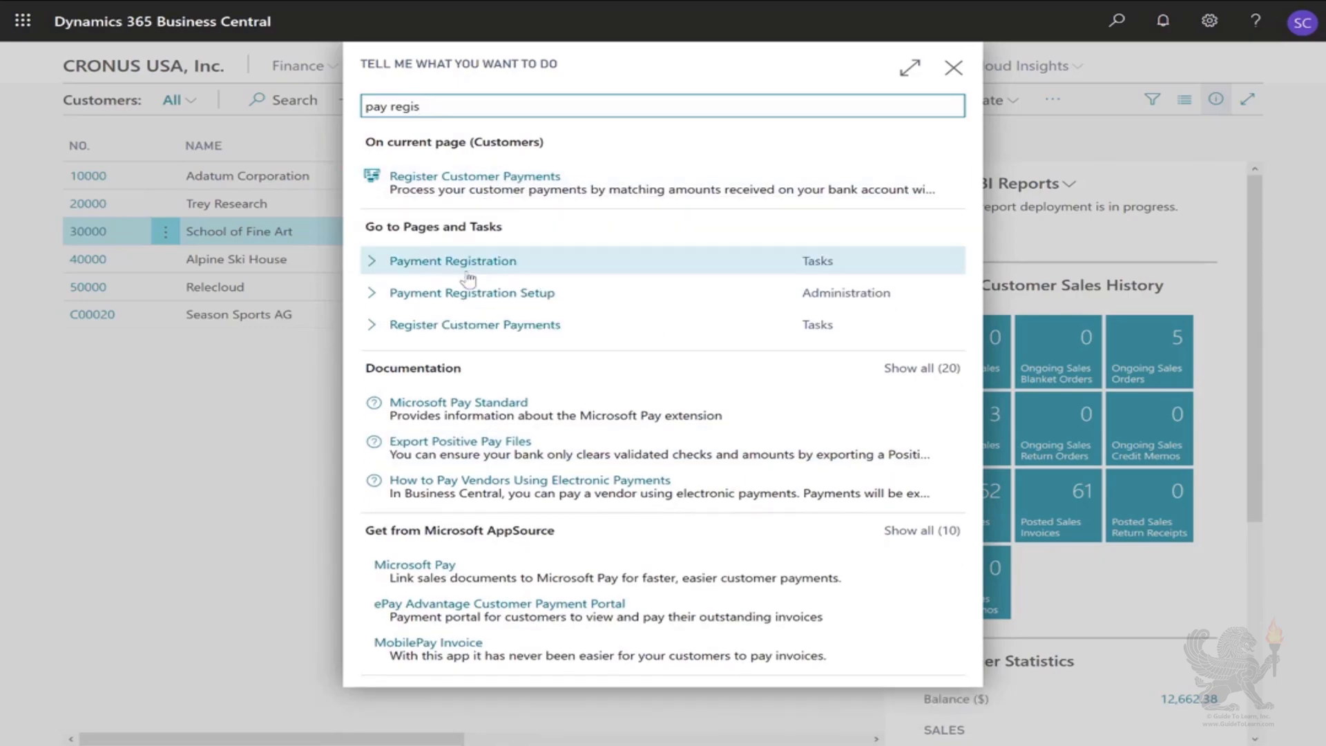
left_click(469, 273)
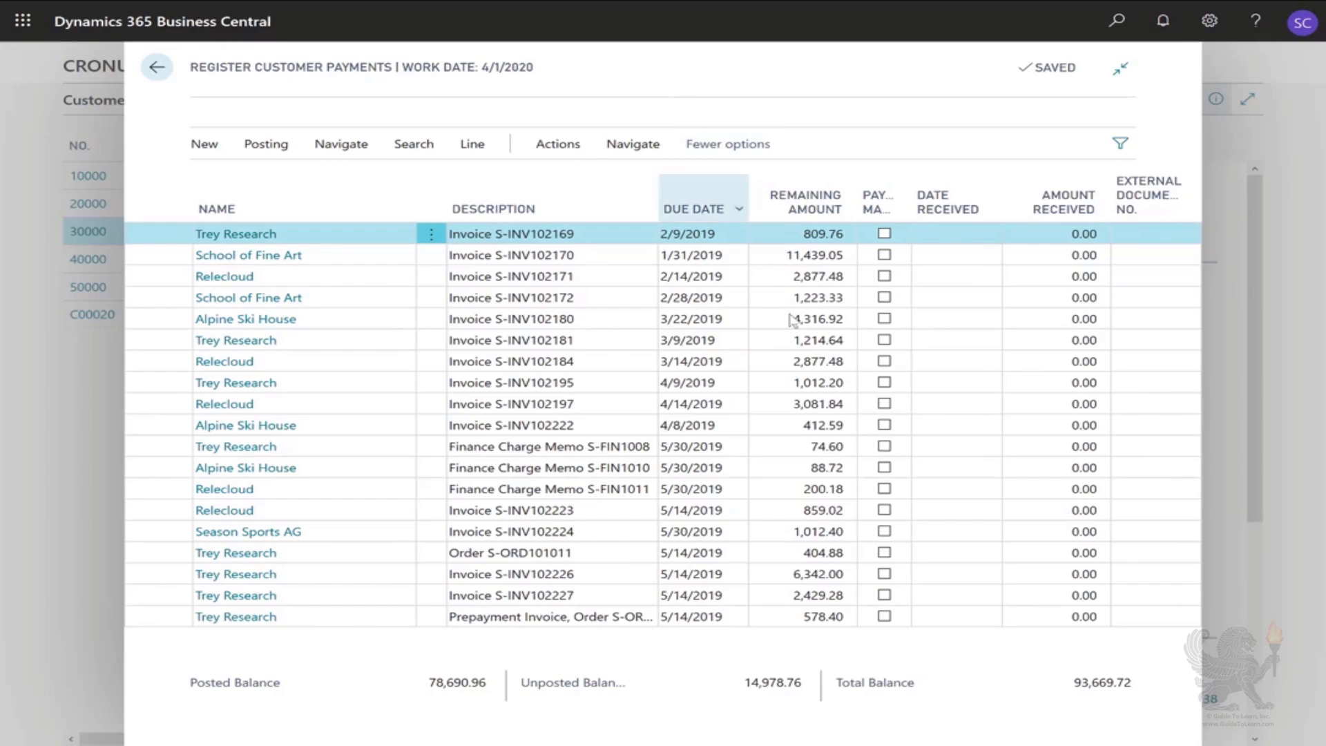
Mark Relecloud's Invoice S-INV102184 as paid and set its amount received to 1500
left_click(883, 361)
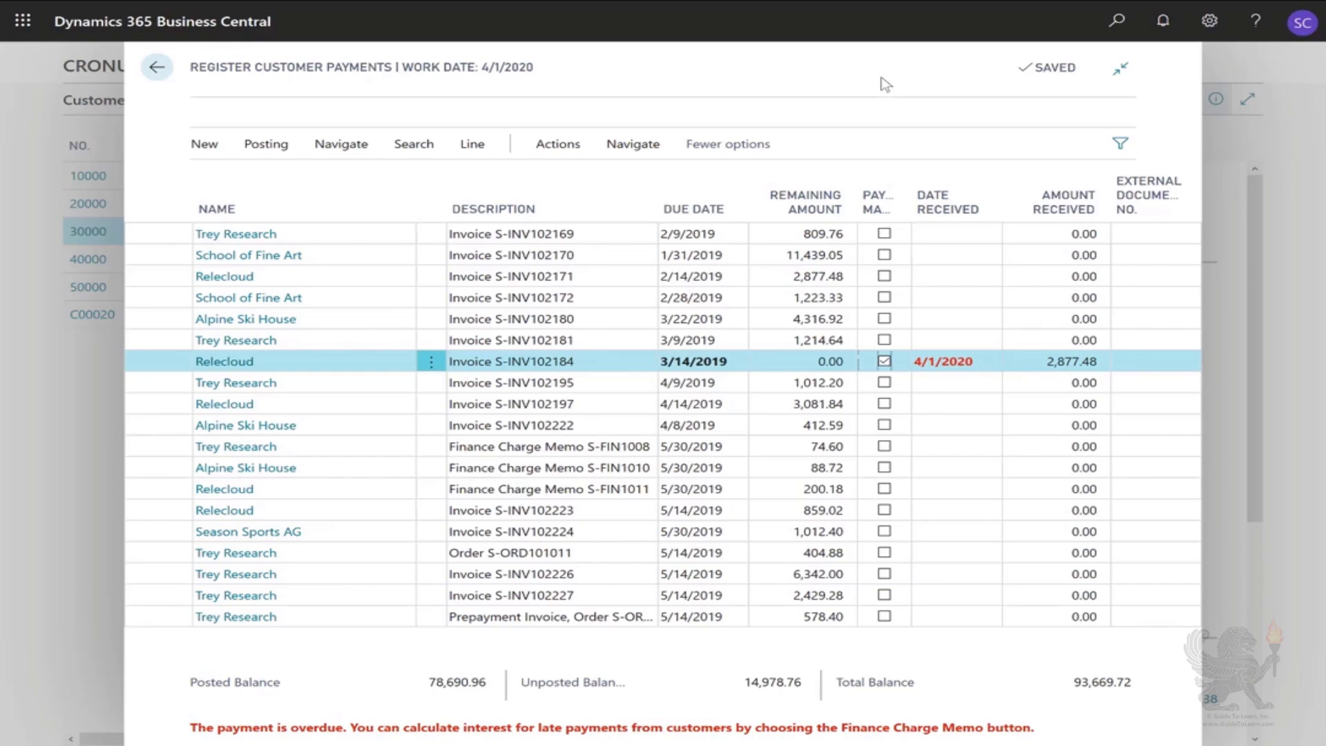
left_click(1022, 362)
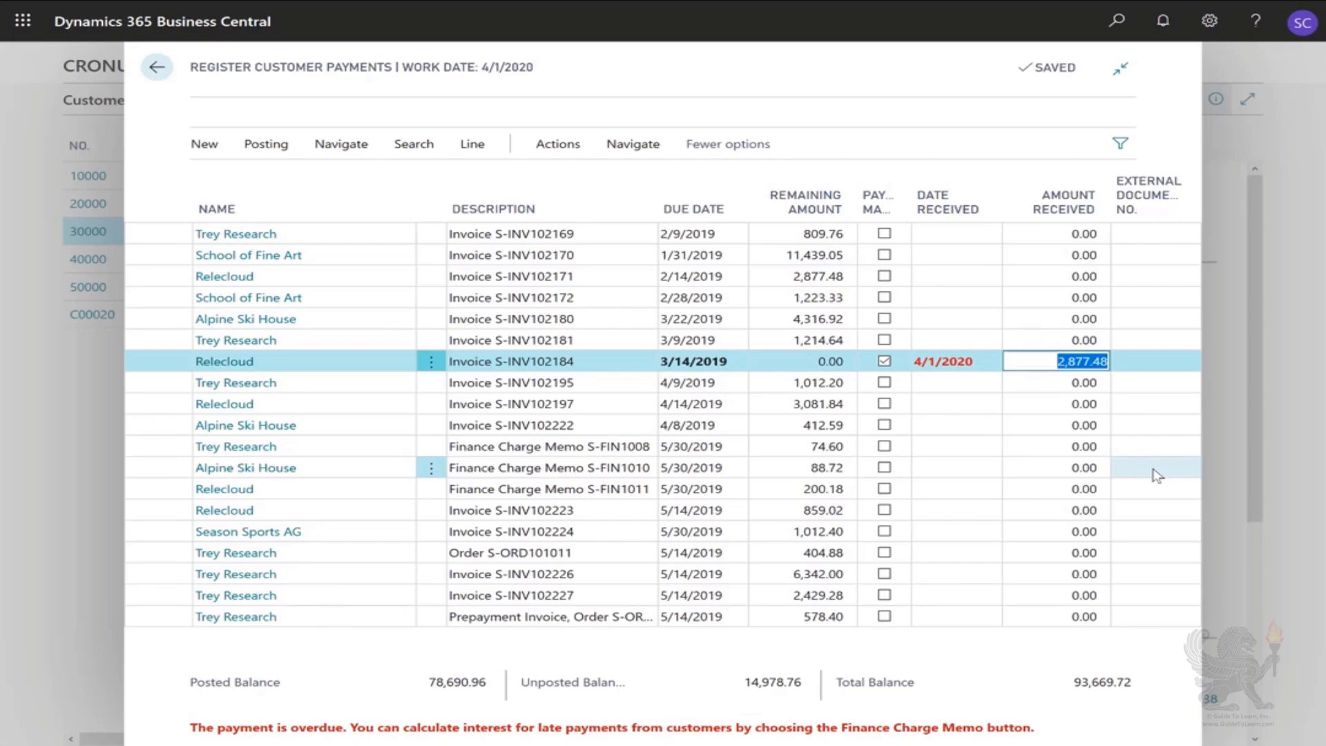
key("BackSpace")
type("1500")
key("shift+Tab")
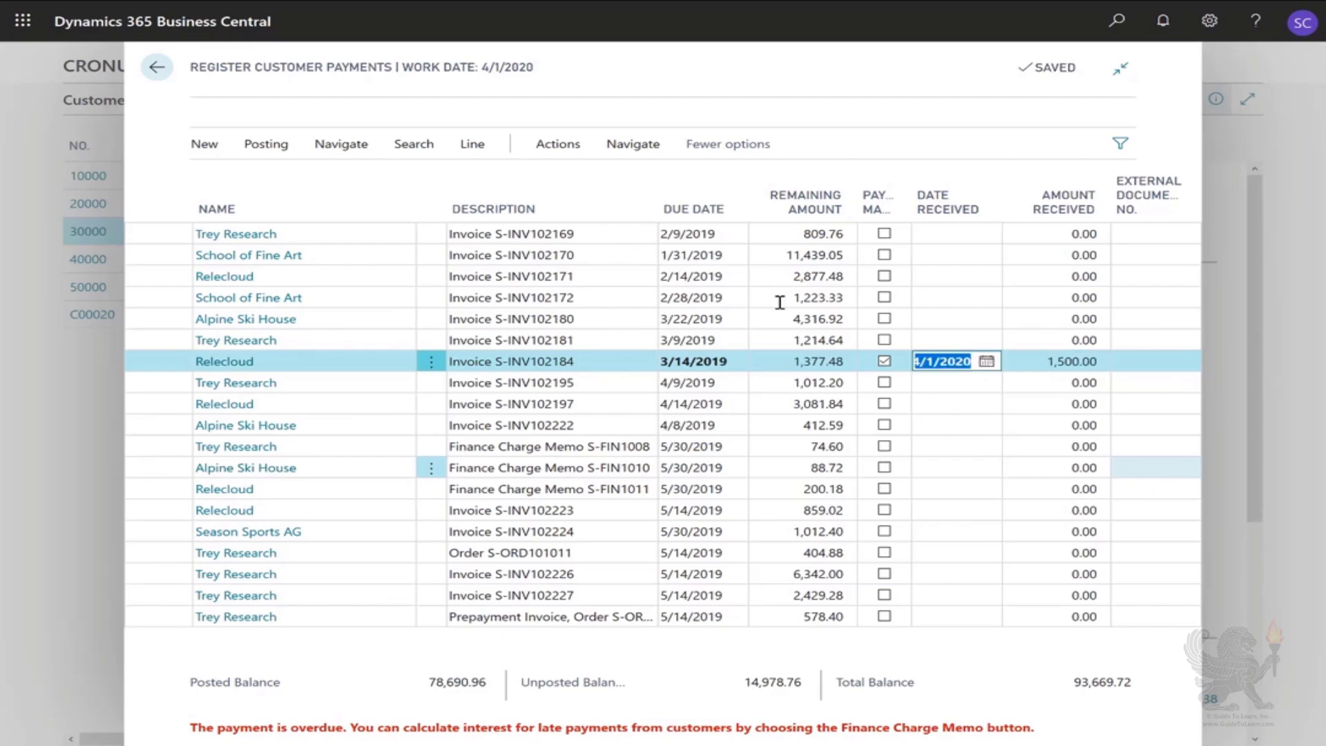
Post the partial payment registered for Relecloud and confirm the posting
left_click(266, 145)
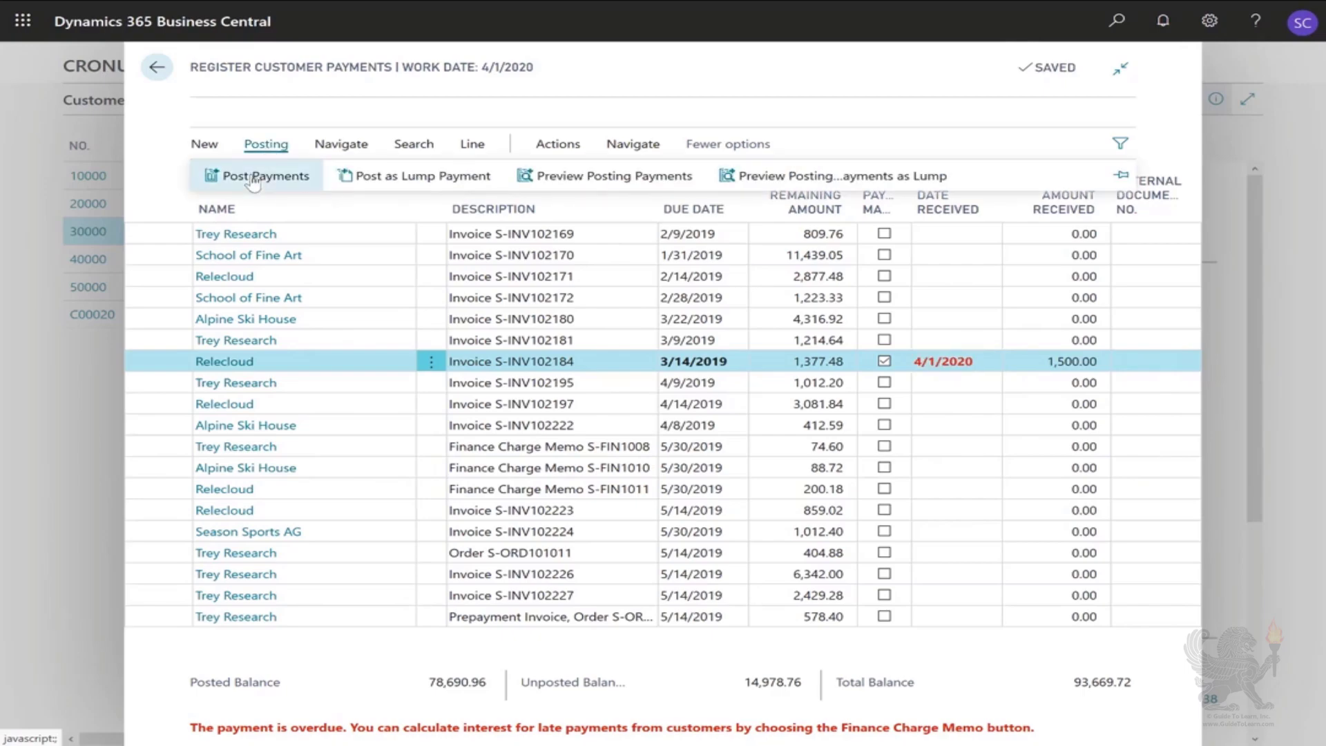
left_click(253, 178)
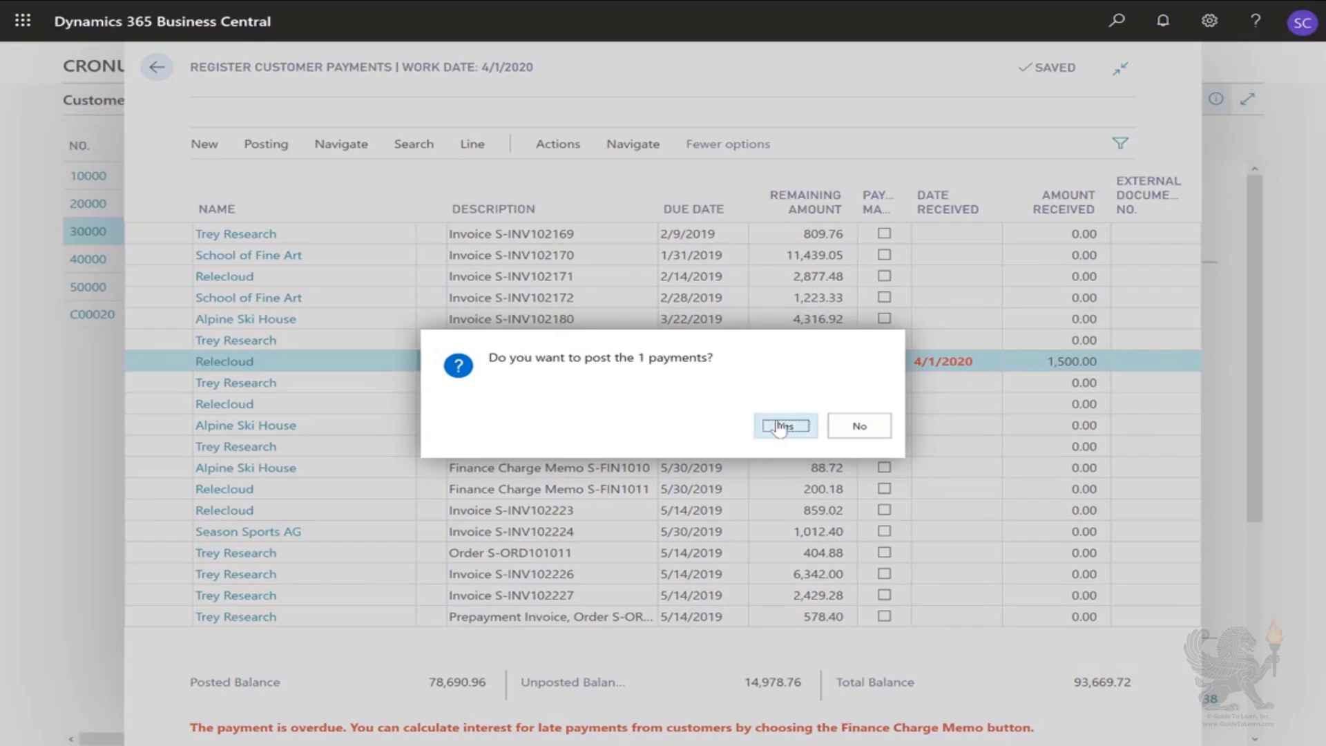
left_click(780, 427)
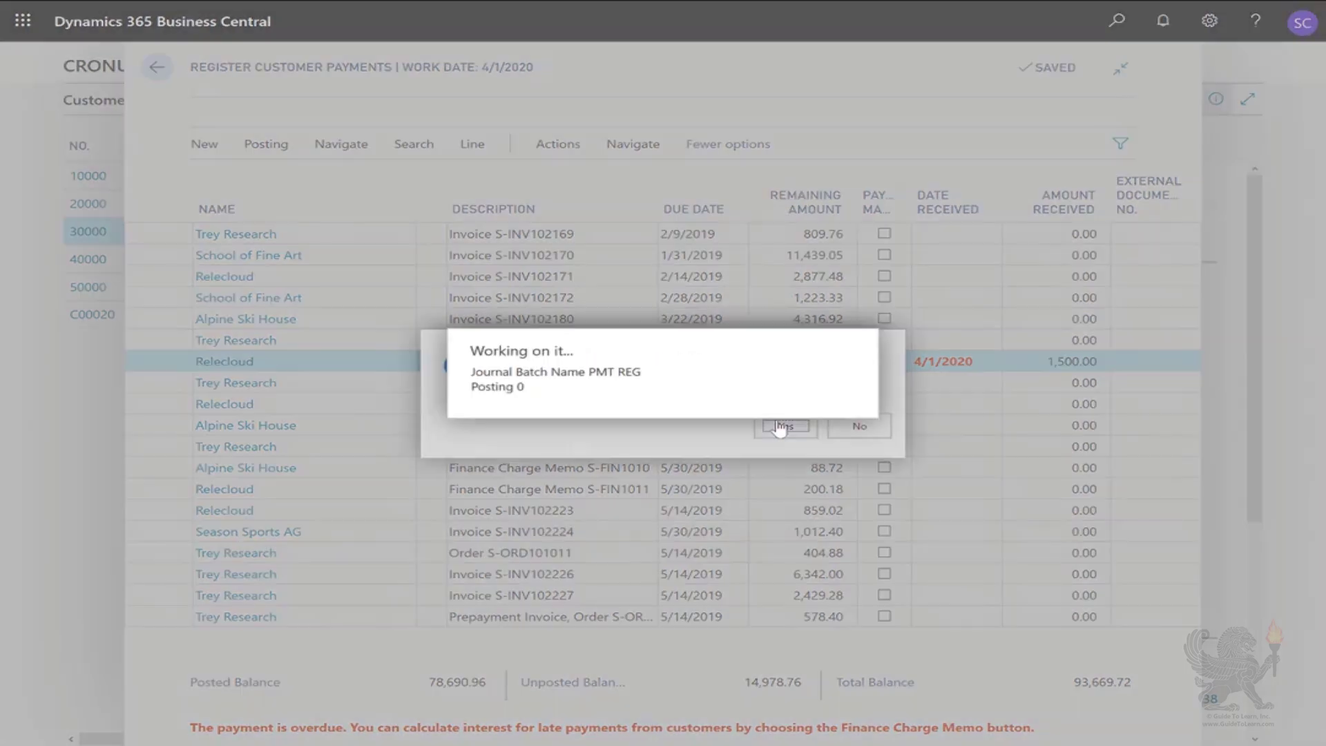